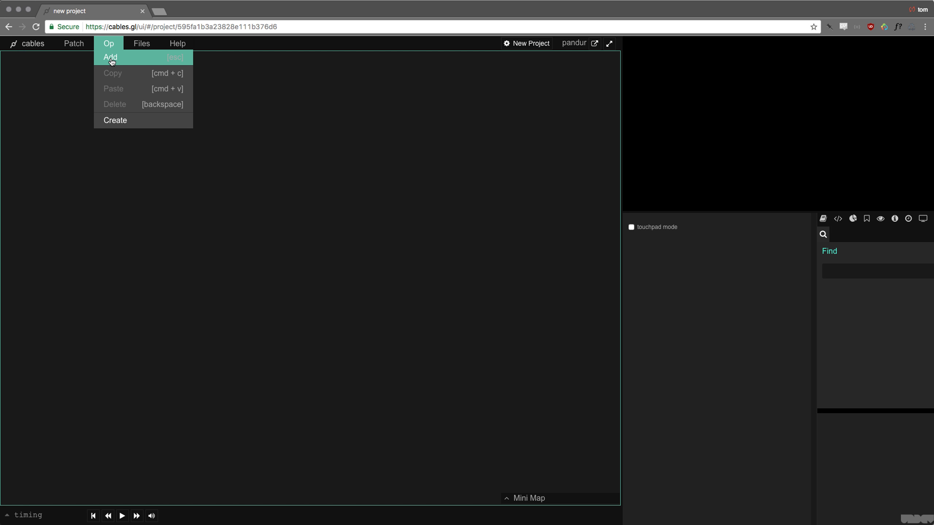
- Open the Add Op search list, then close and reopen it with Esc
click(110, 58)
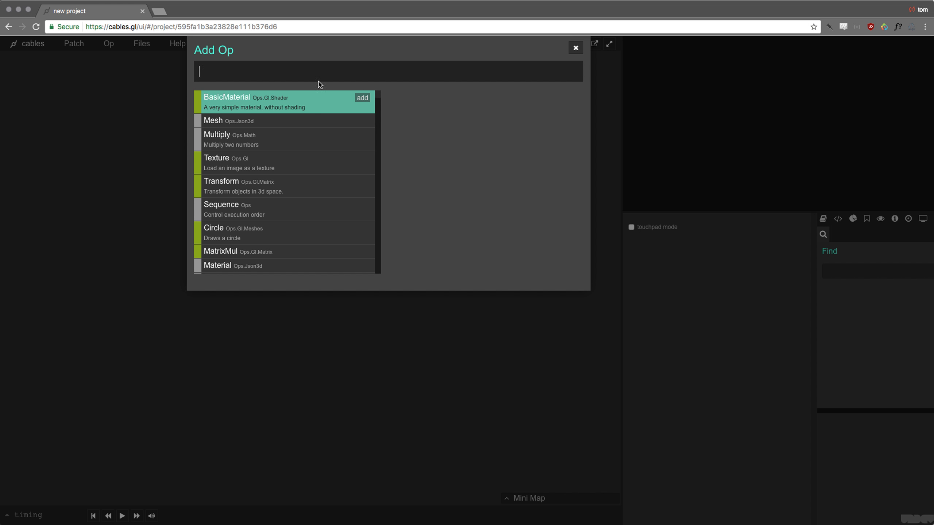
key(Escape)
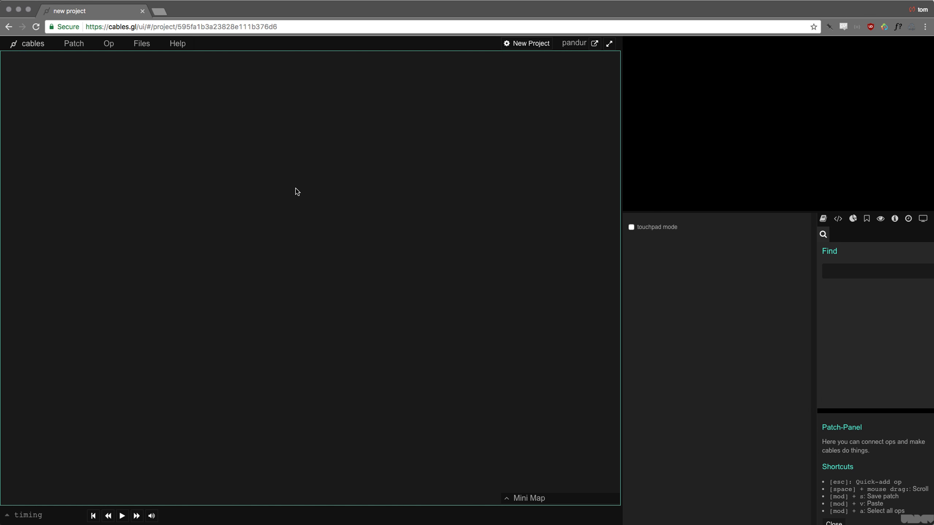
key(Escape)
key(Escape)
key(Escape)
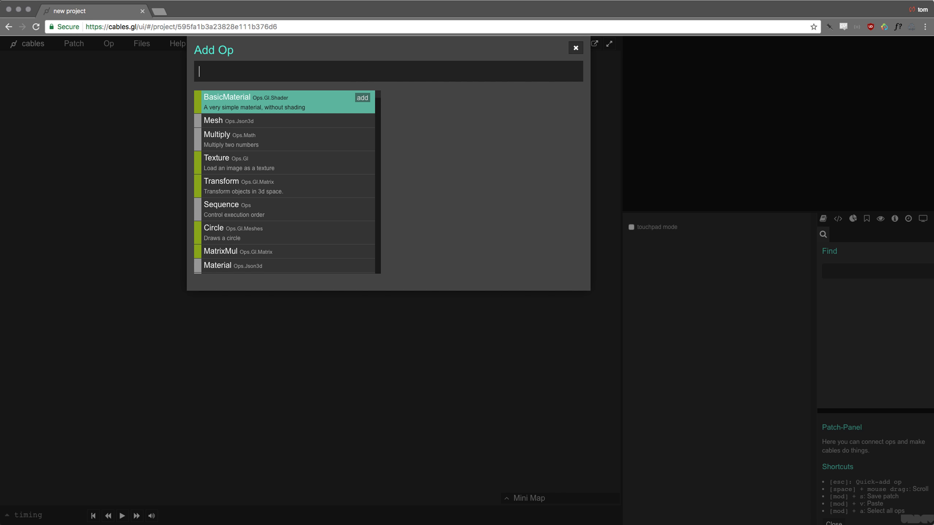
- Search 'circl', add the Ops.Gl.Meshes.Circle op and drag it into place
text(circl)
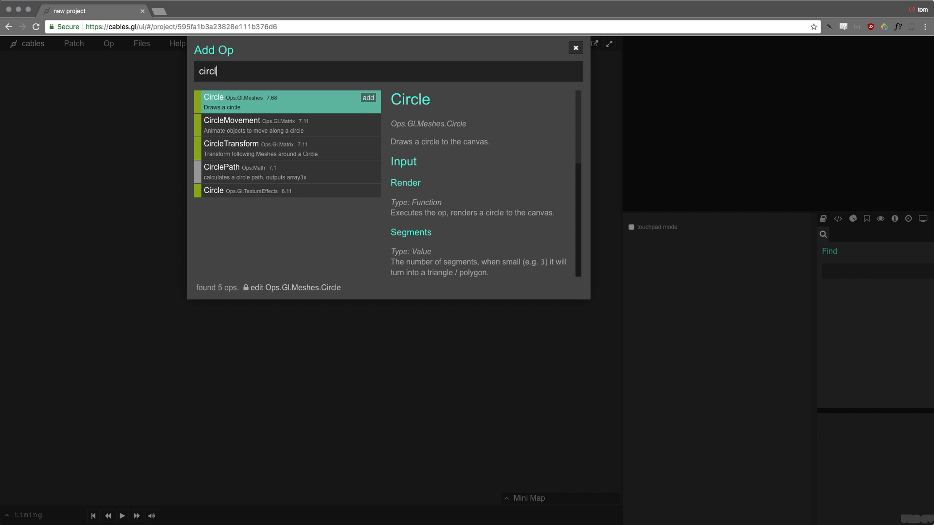
key(Down)
key(Down)
key(Down)
key(Down)
key(Up)
key(Up)
key(Up)
key(Up)
click(314, 101)
drag(408, 276, 344, 282)
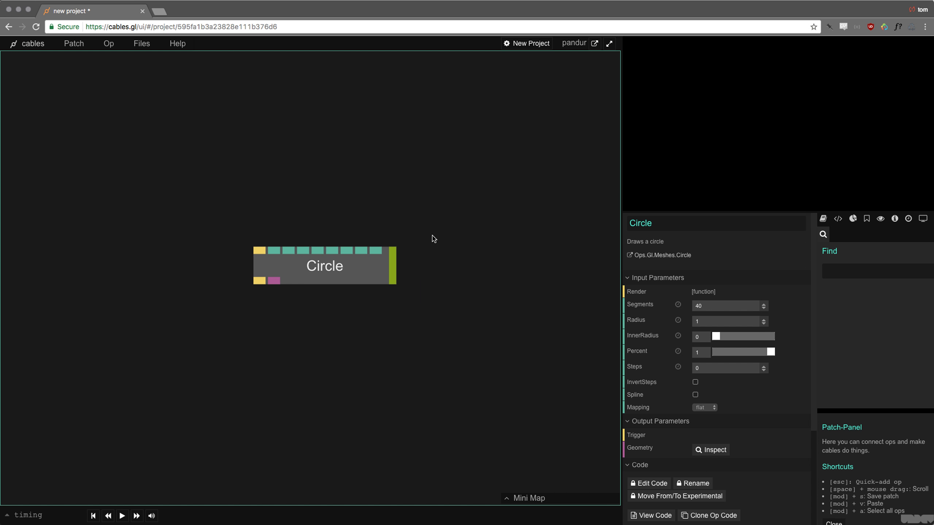
drag(435, 239, 254, 292)
- Drag the Circle op down and to the left on the canvas
drag(349, 266, 331, 319)
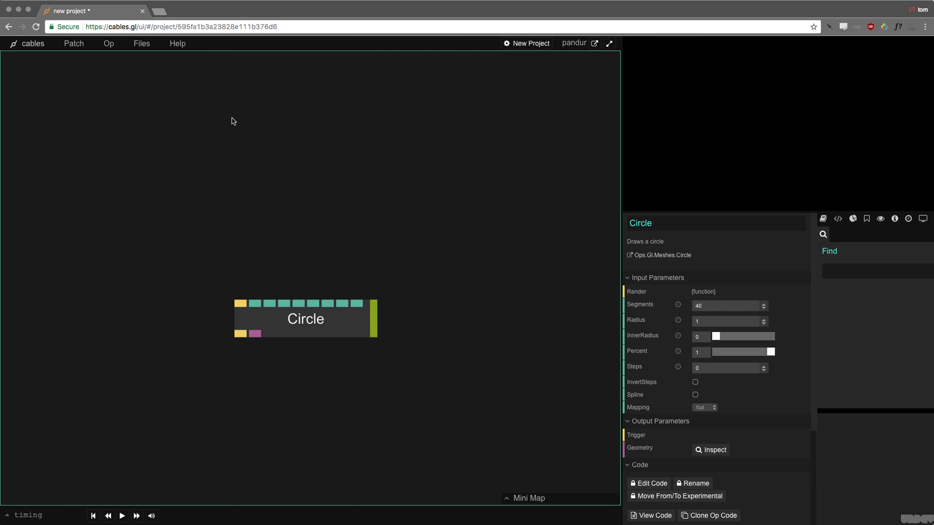
key(Escape)
key(Escape)
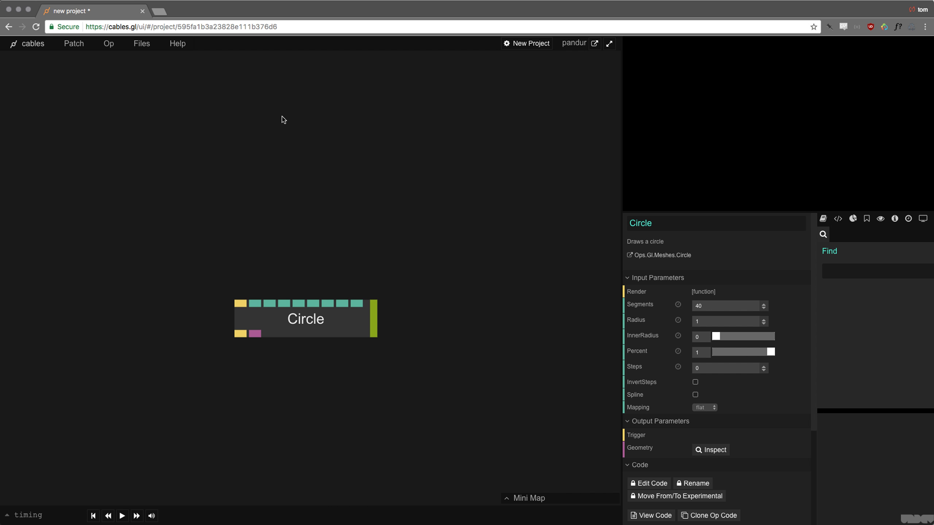
- Search 'main' in the Add Op list and add the Ops.Gl.MainLoop op
click(229, 93)
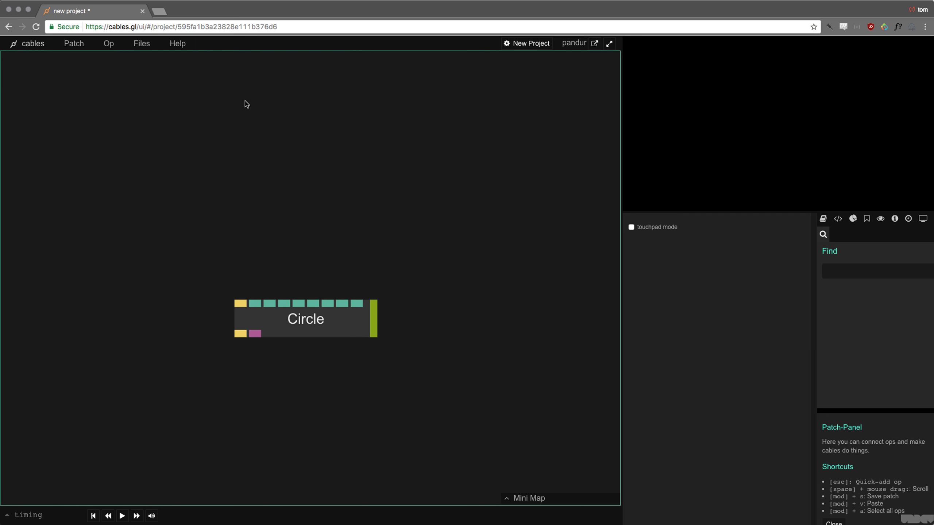
key(Escape)
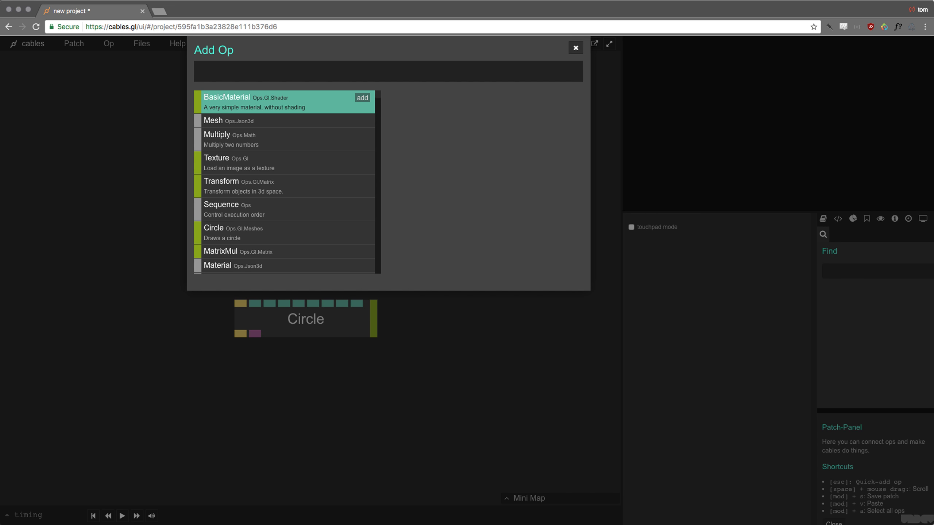
key(Escape)
key(Escape)
text(maion)
key(super+a)
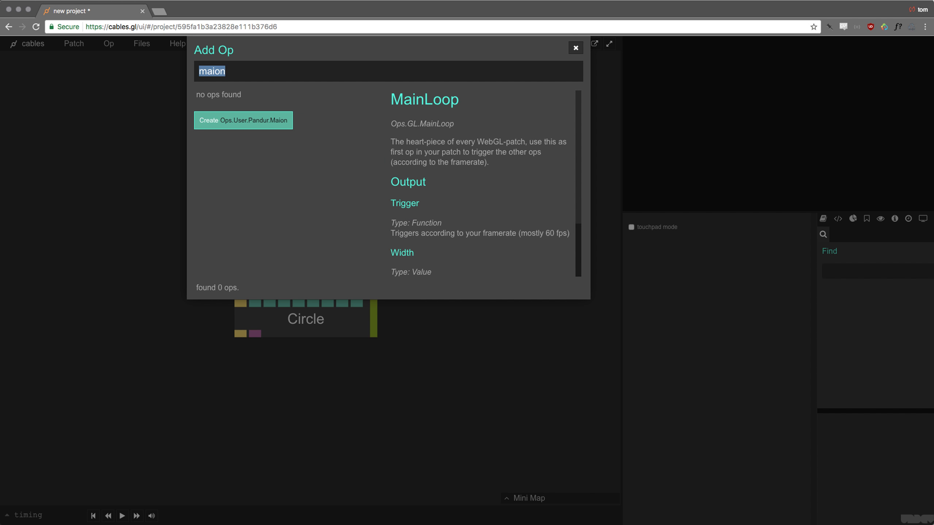
text(main)
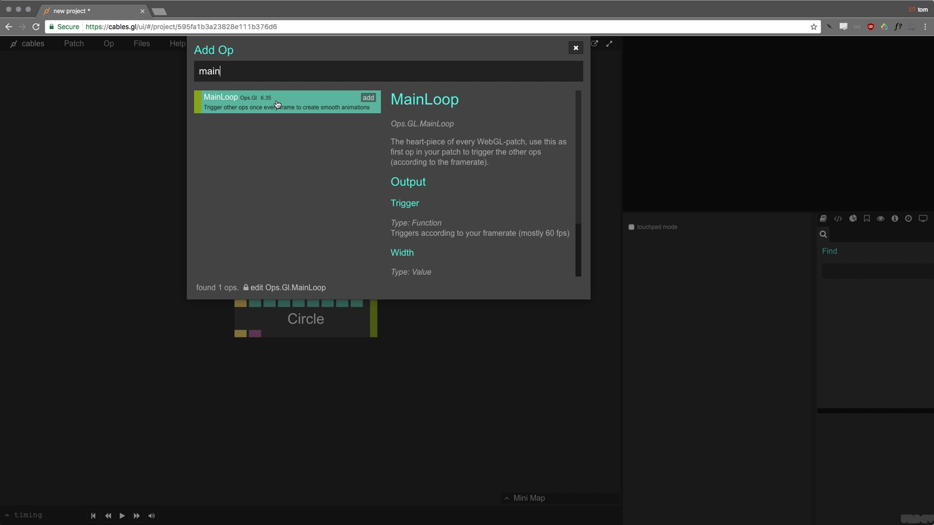
click(369, 98)
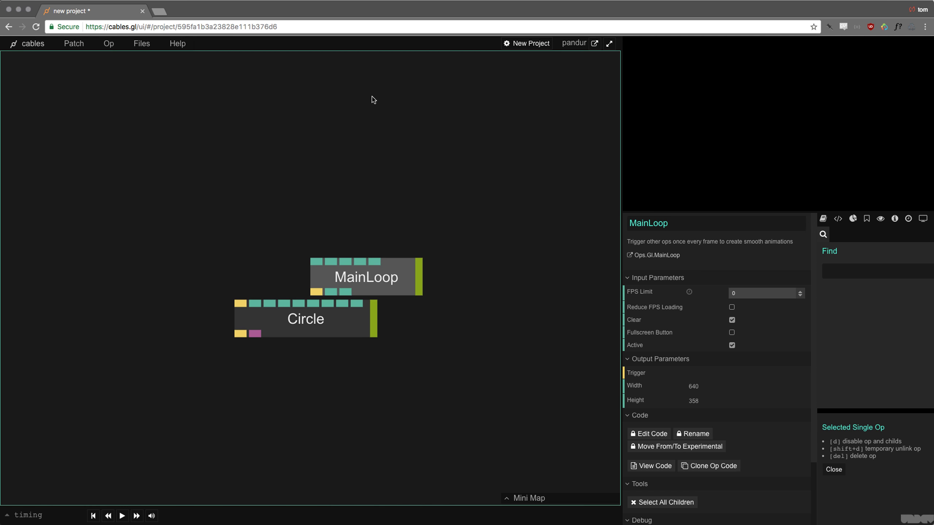
- Place MainLoop above Circle and cable its trigger output to Circle's render input
drag(394, 282, 314, 121)
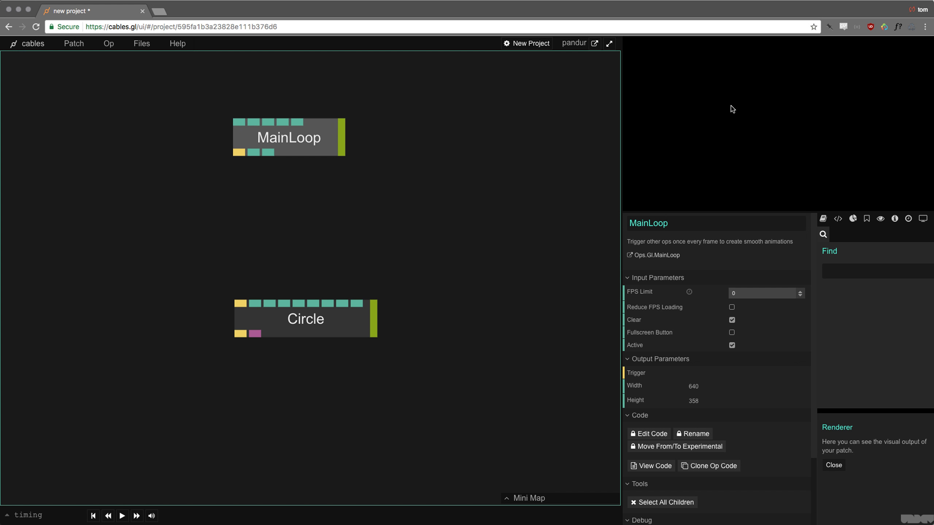
click(296, 194)
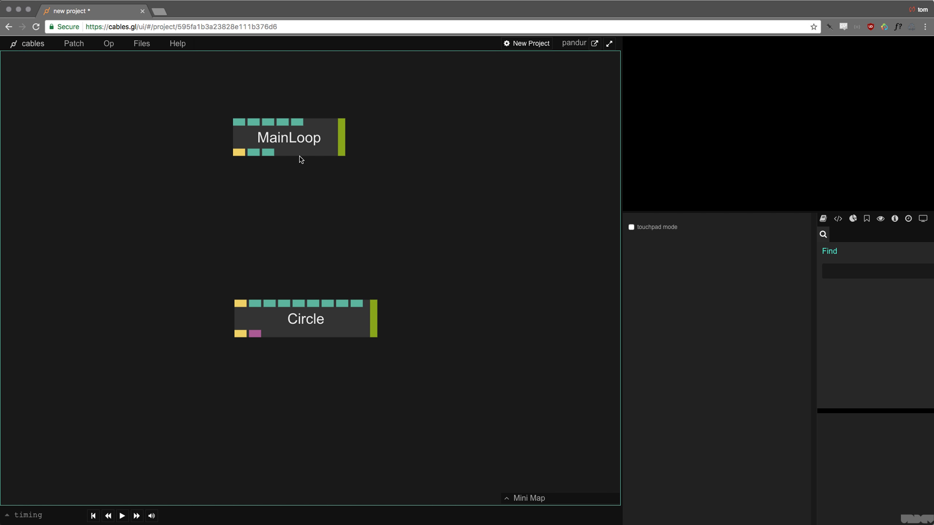
drag(307, 145, 303, 139)
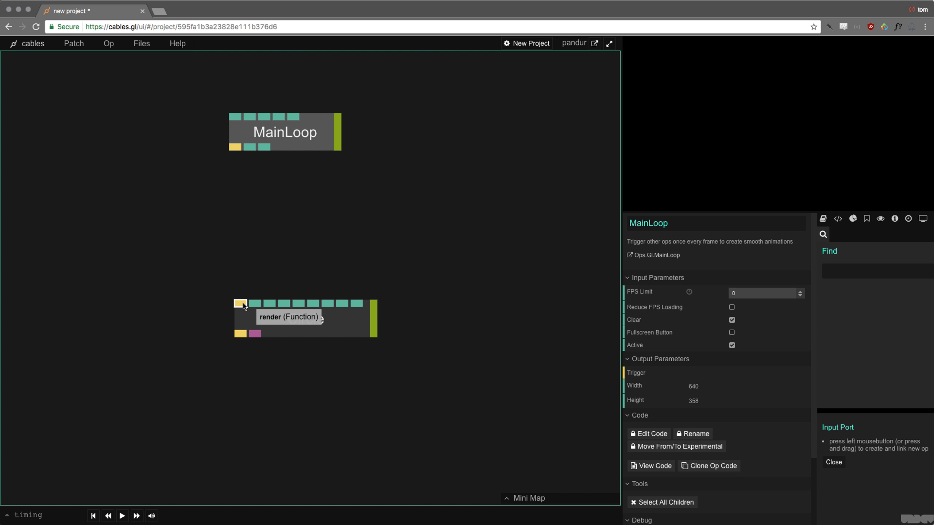
drag(243, 307, 294, 141)
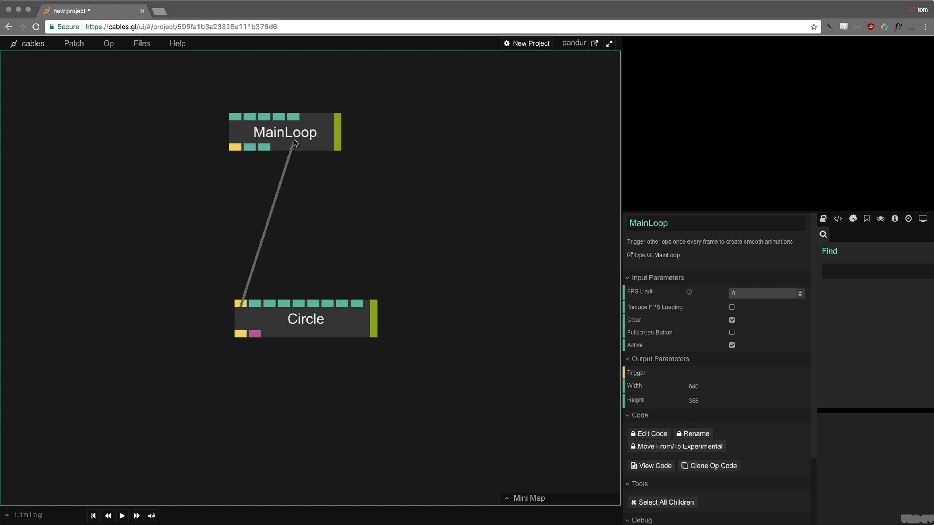
mouse_move(295, 143)
mouse_down()
mouse_move(291, 190)
mouse_move(294, 137)
mouse_up()
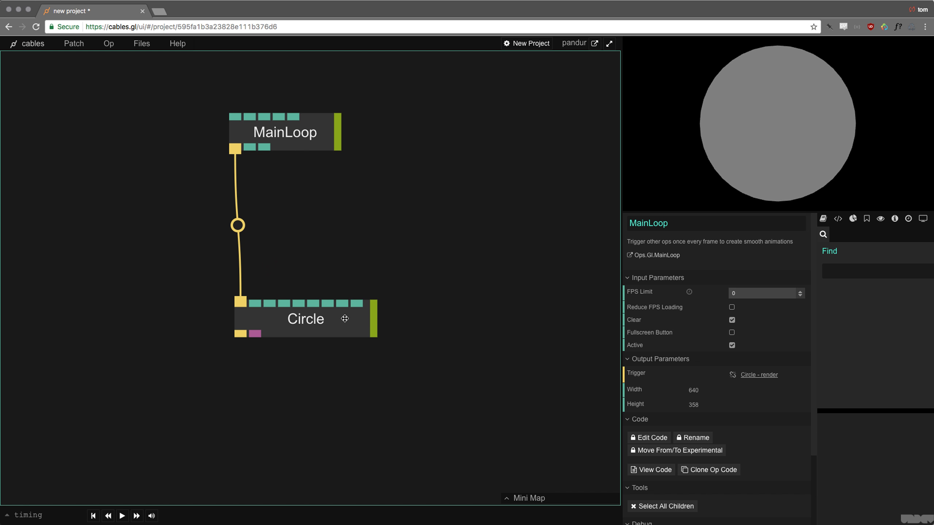
drag(345, 318, 341, 302)
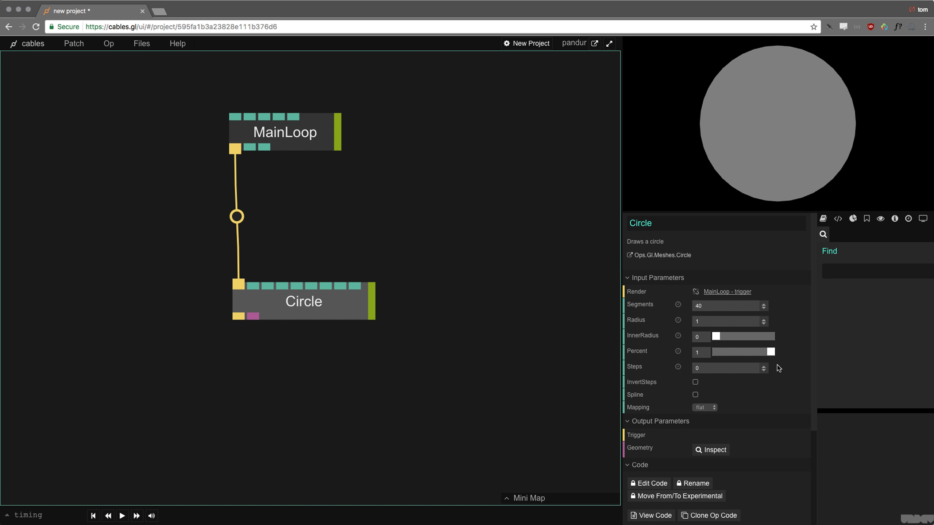
- Set the Circle's InnerRadius to 0.646 and Segments to 19
drag(721, 341, 752, 337)
drag(727, 306, 726, 308)
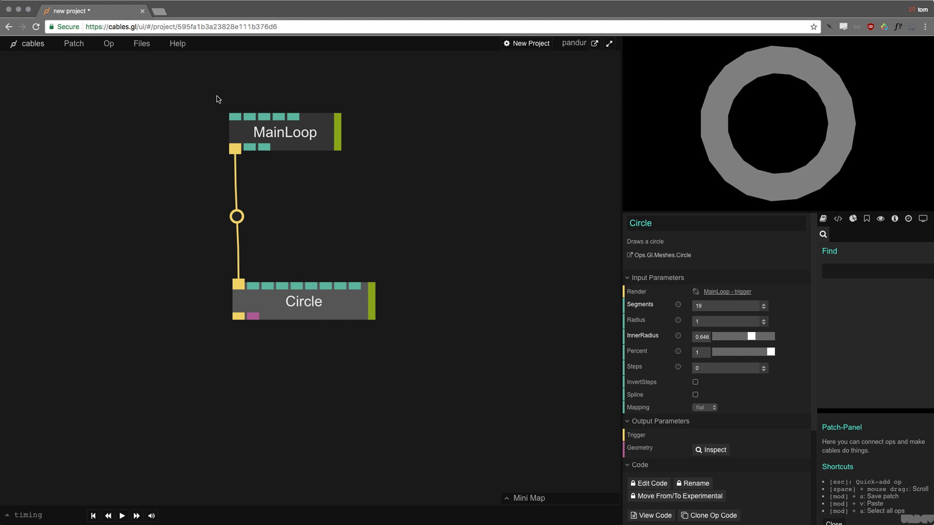
drag(198, 95, 378, 173)
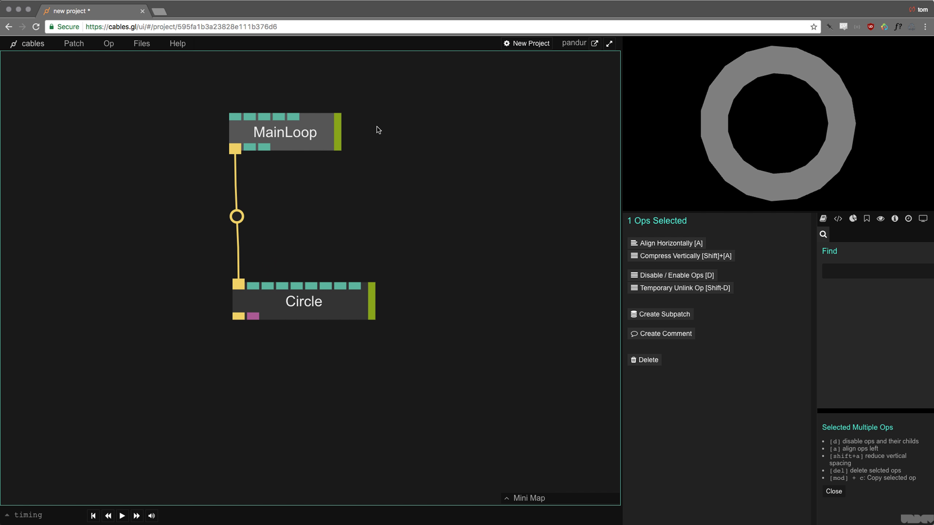
click(300, 182)
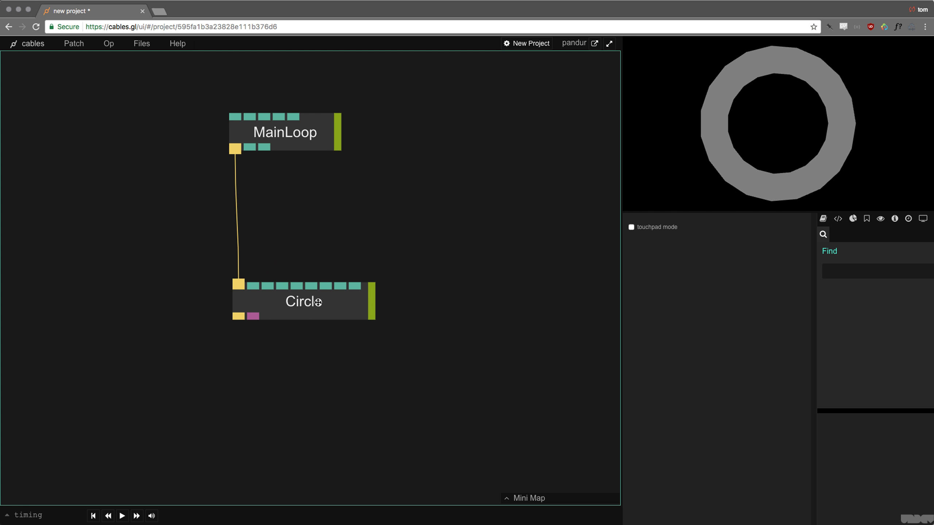
drag(320, 306, 322, 324)
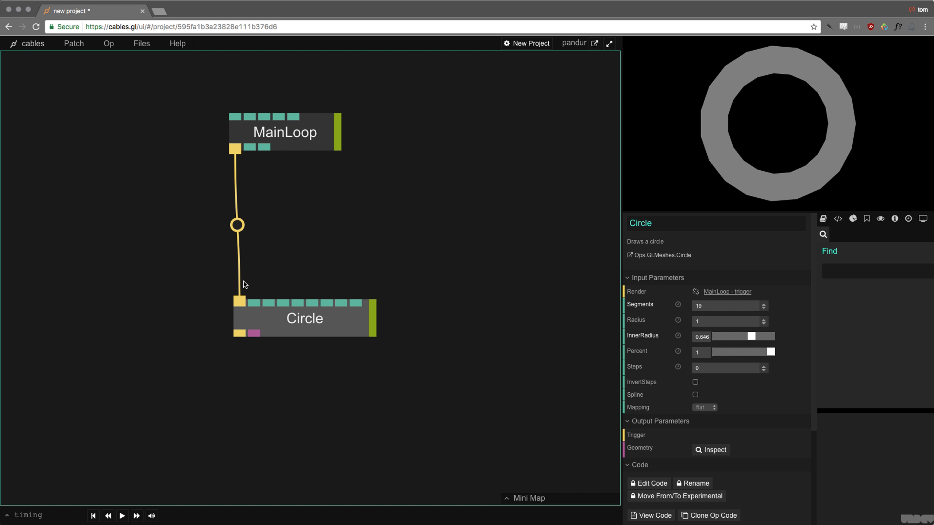
right_click(239, 304)
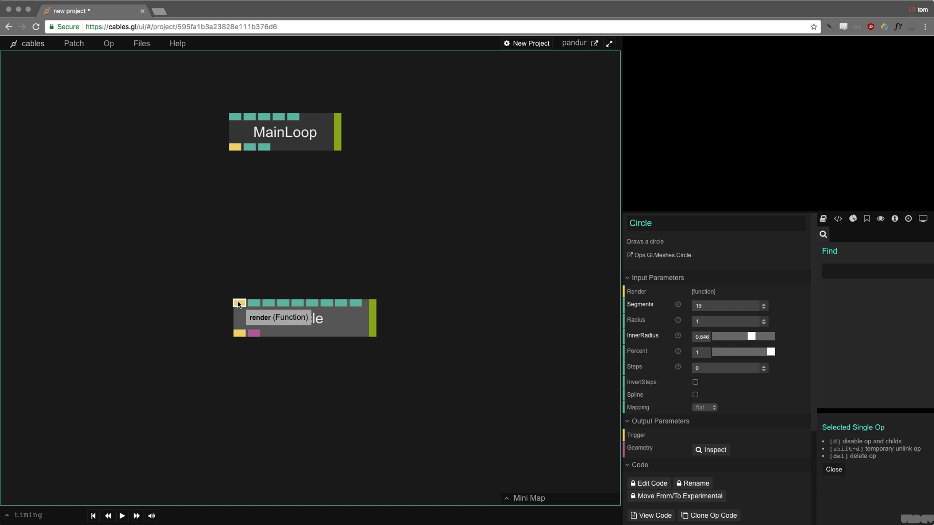
drag(238, 304, 307, 319)
right_click(235, 149)
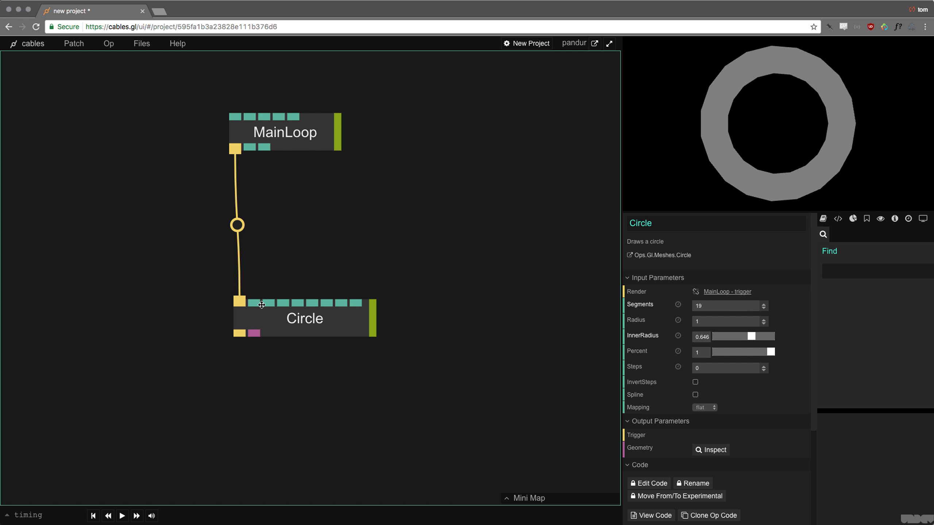
click(346, 228)
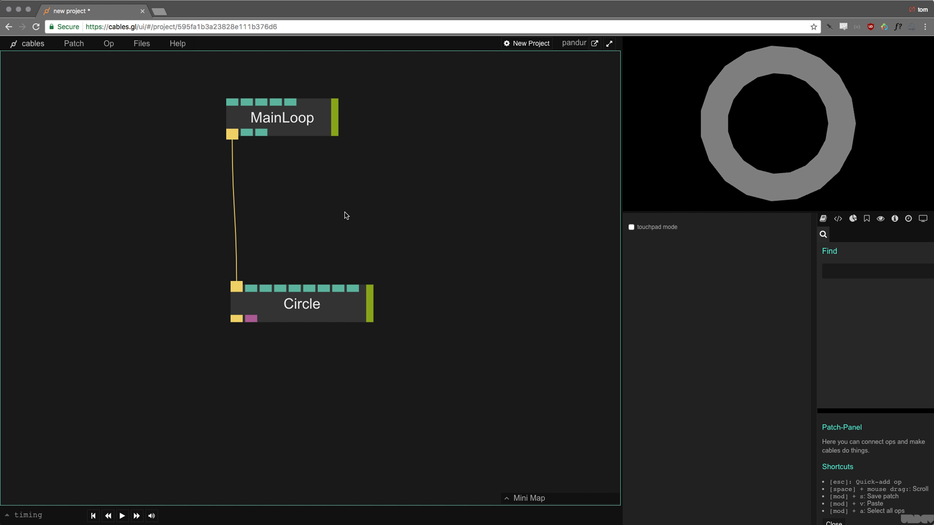
scroll(343, 216, down, 3)
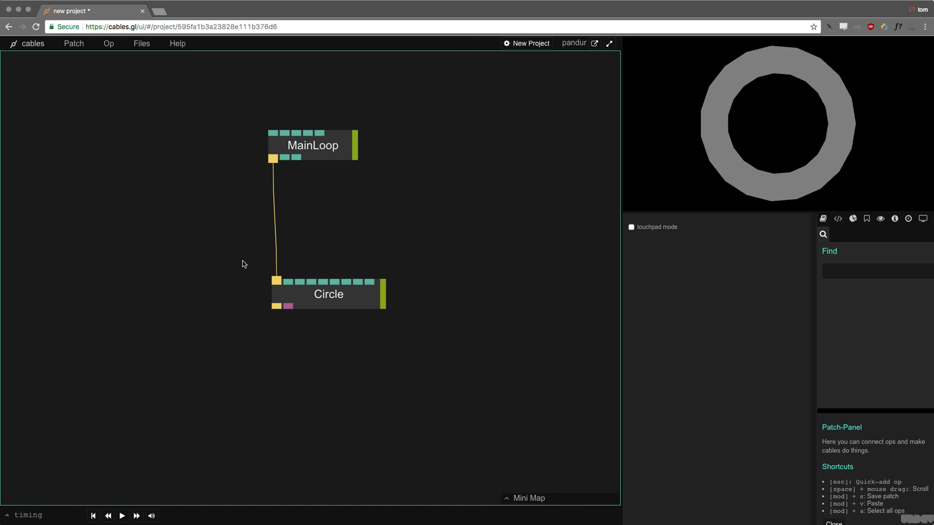
drag(224, 263, 414, 283)
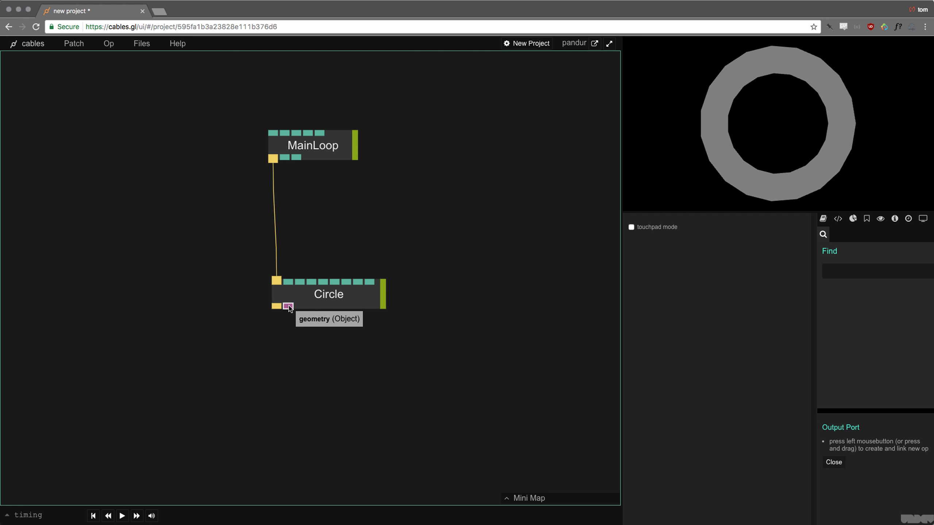
mouse_move(314, 300)
mouse_down()
mouse_move(313, 314)
mouse_move(312, 294)
mouse_up()
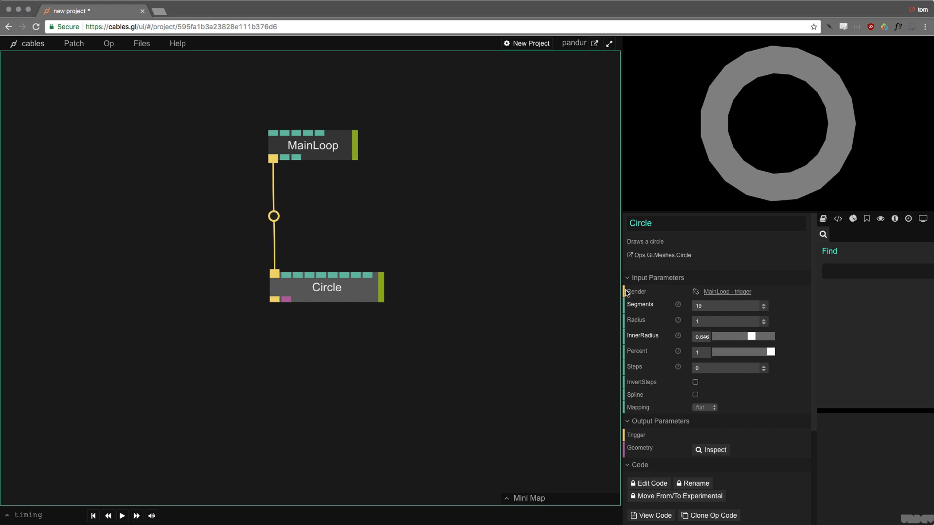
- Move the Circle op up near MainLoop and pull a new cable from its trigger output
click(340, 149)
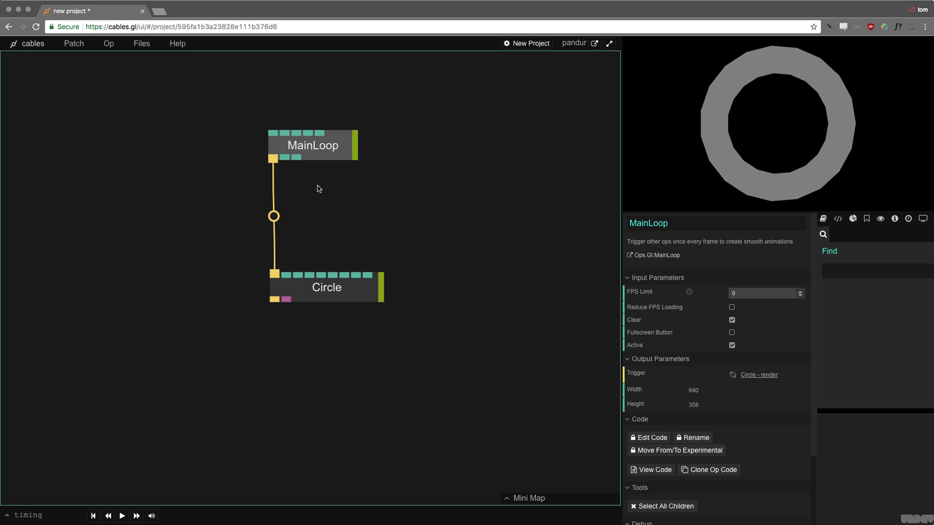
drag(336, 293, 338, 274)
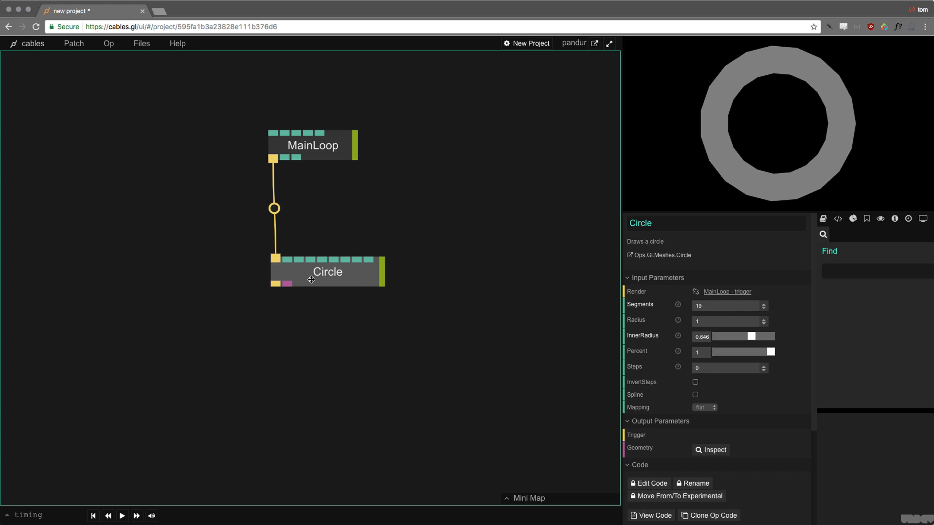
drag(311, 280, 308, 252)
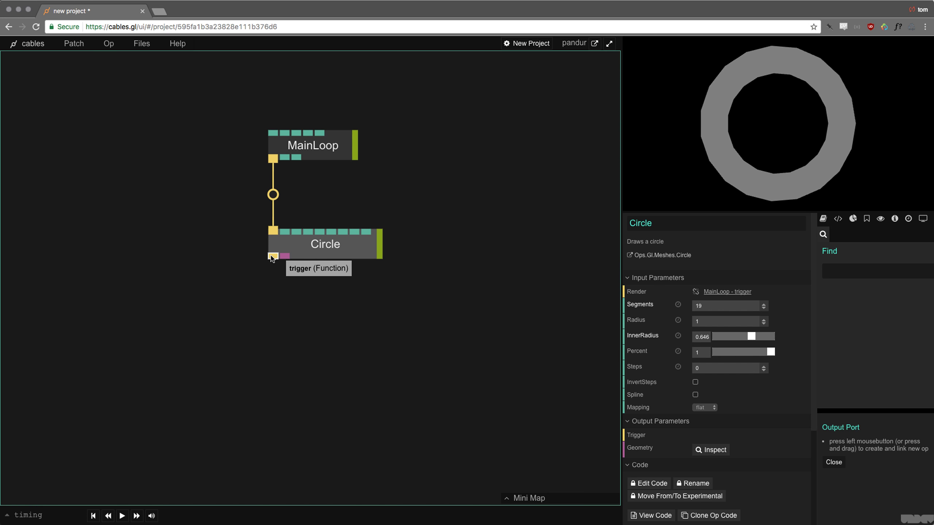
mouse_move(270, 345)
mouse_down()
mouse_move(289, 327)
mouse_move(275, 343)
mouse_up()
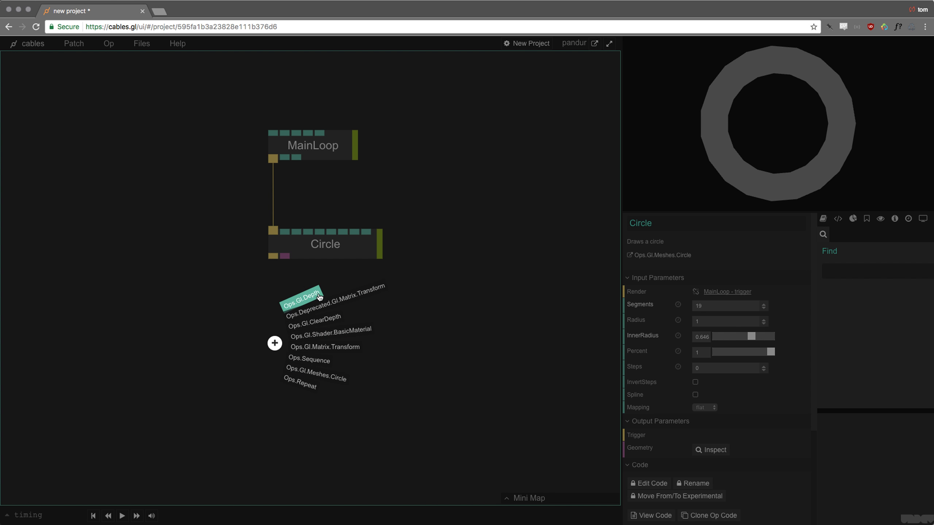
- Search 'rect' and add a Rectangle op on Circle's trigger output
click(274, 344)
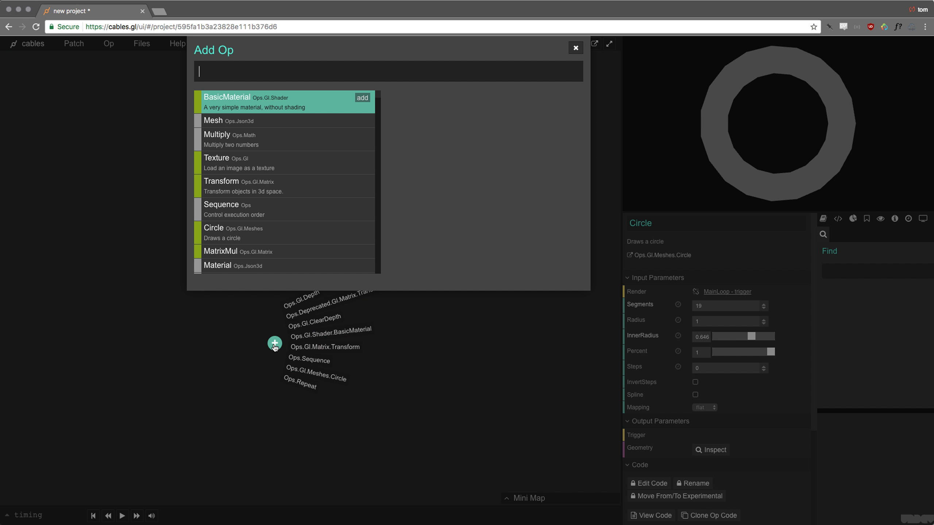
text(rect)
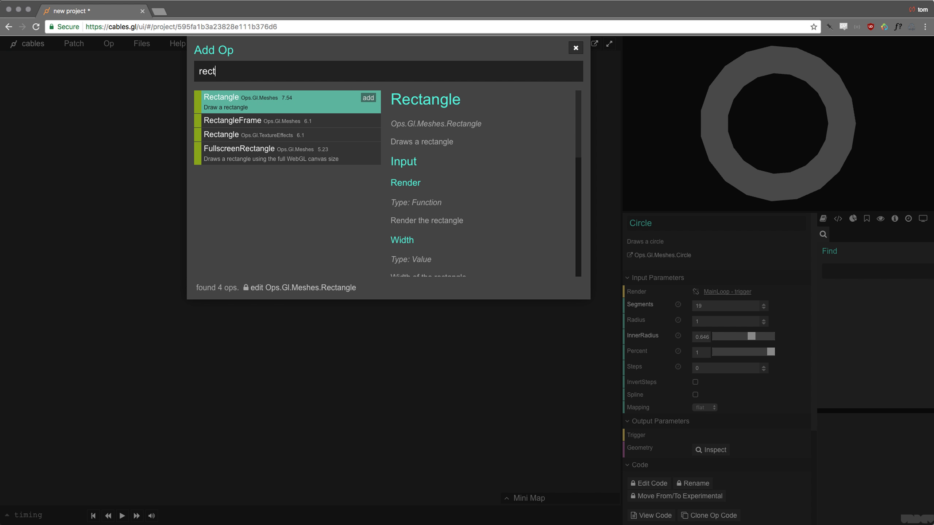
key(super+a)
key(Right)
key(Return)
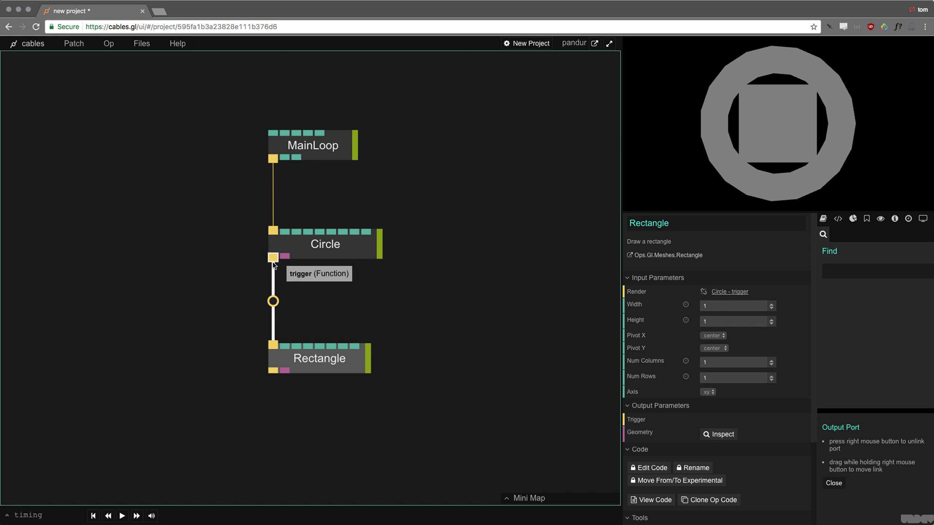
- Set the Rectangle op's Width to 0.6
drag(317, 251, 316, 263)
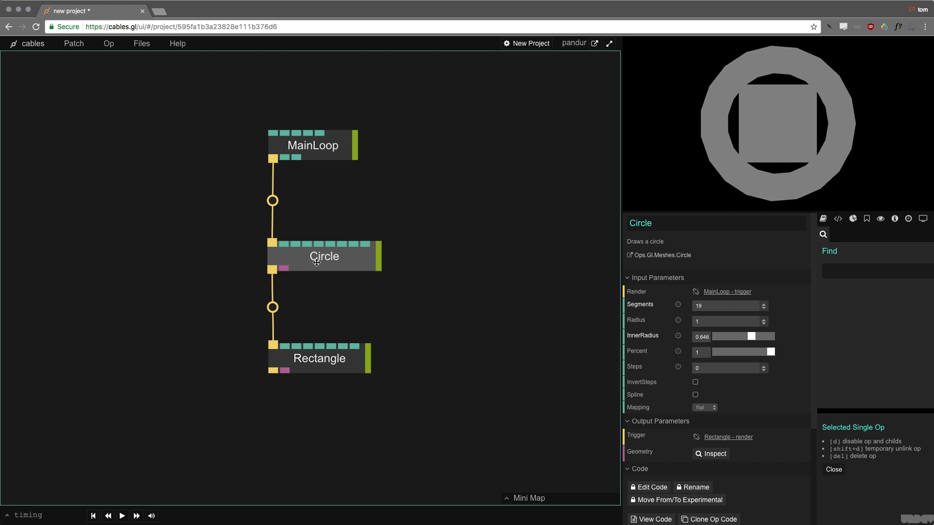
click(324, 358)
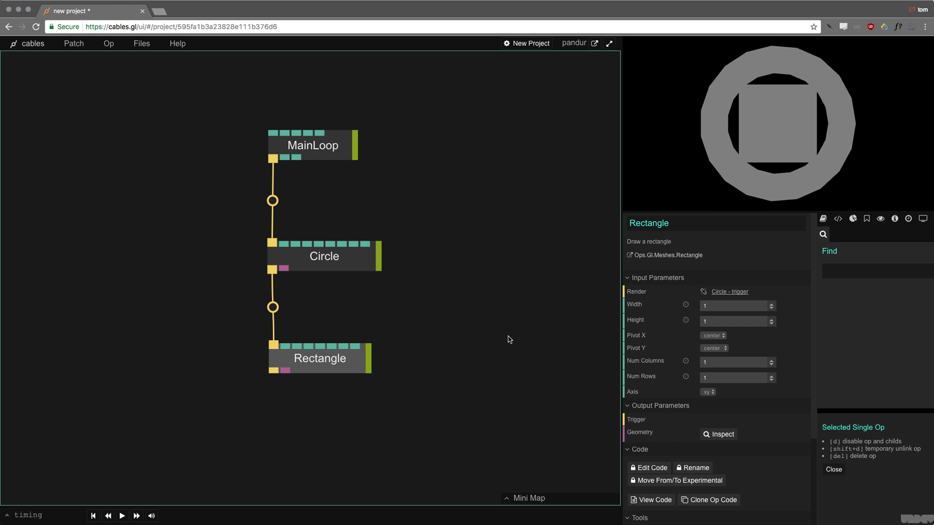
click(741, 304)
scroll(742, 303, down, 4)
- Reduce the Rectangle's Height and move the Circle op down just above Rectangle
click(734, 320)
scroll(734, 320, down, 4)
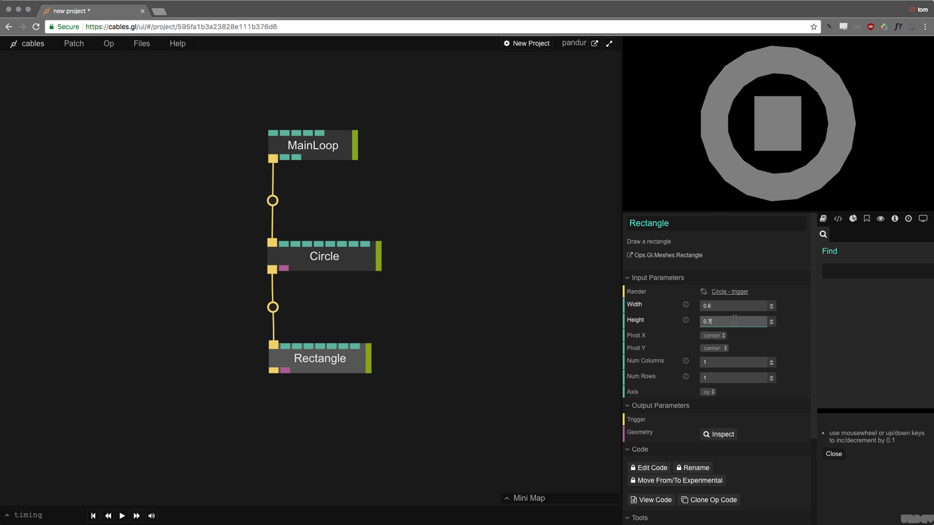
click(363, 234)
scroll(370, 166, down, 3)
drag(324, 207, 326, 250)
drag(225, 54, 334, 366)
click(467, 251)
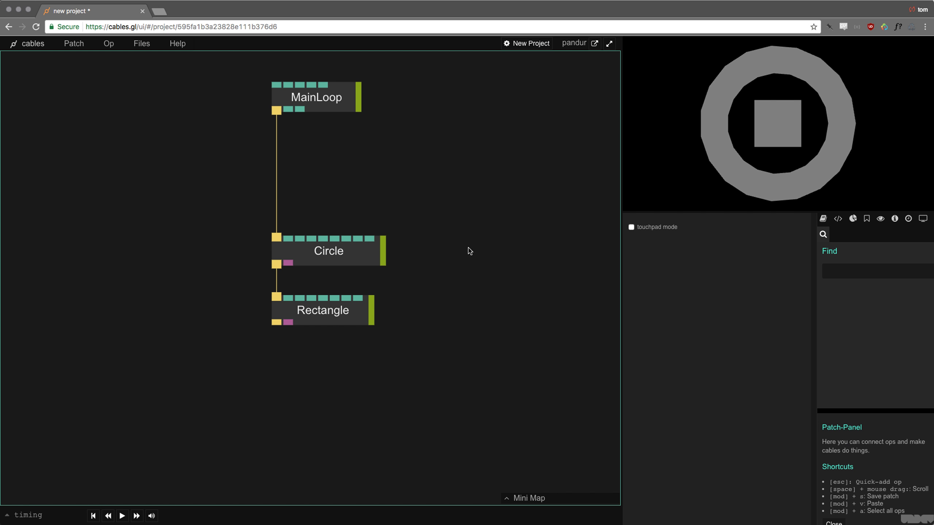
click(318, 251)
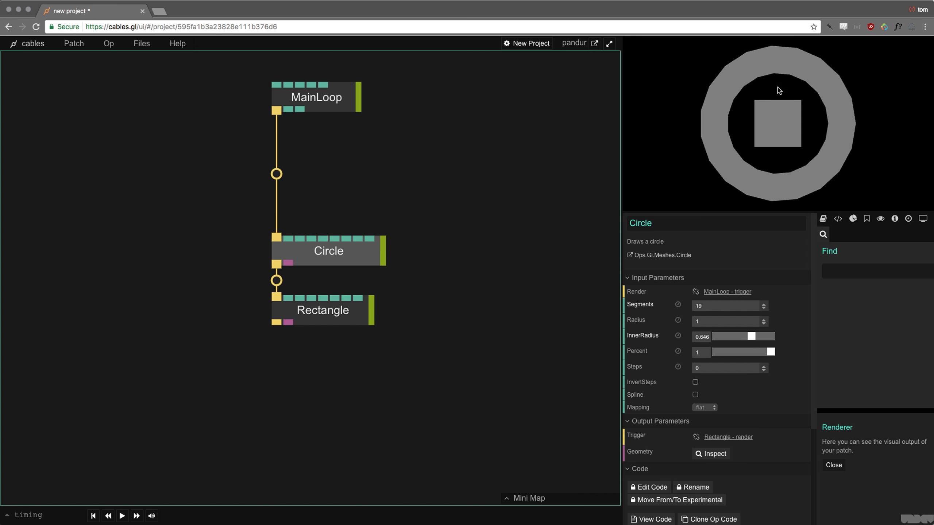
click(423, 151)
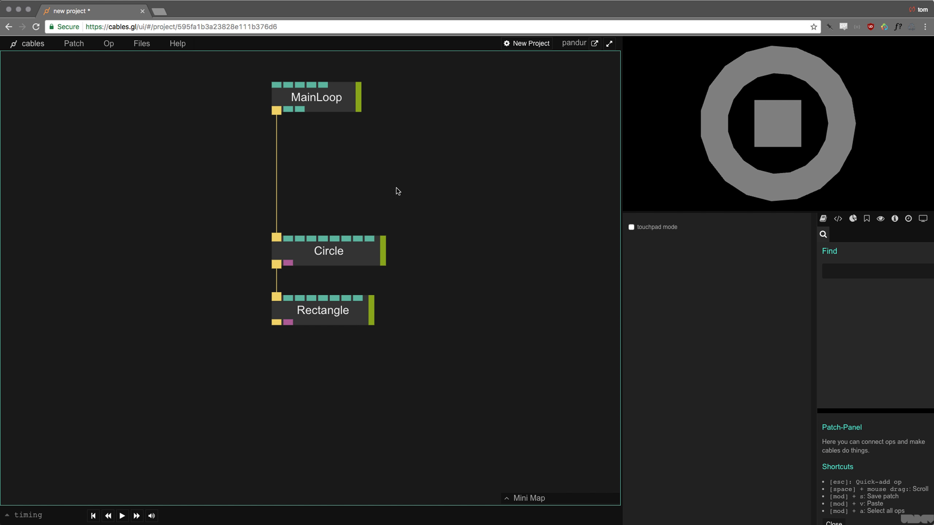
click(328, 250)
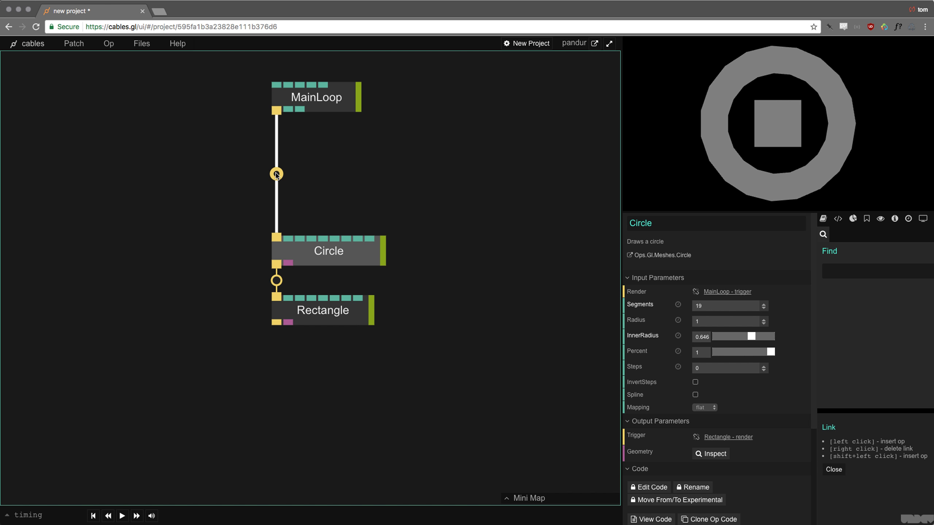
- Start inserting a new op at the MainLoop–Circle link midpoint
click(276, 174)
key(Escape)
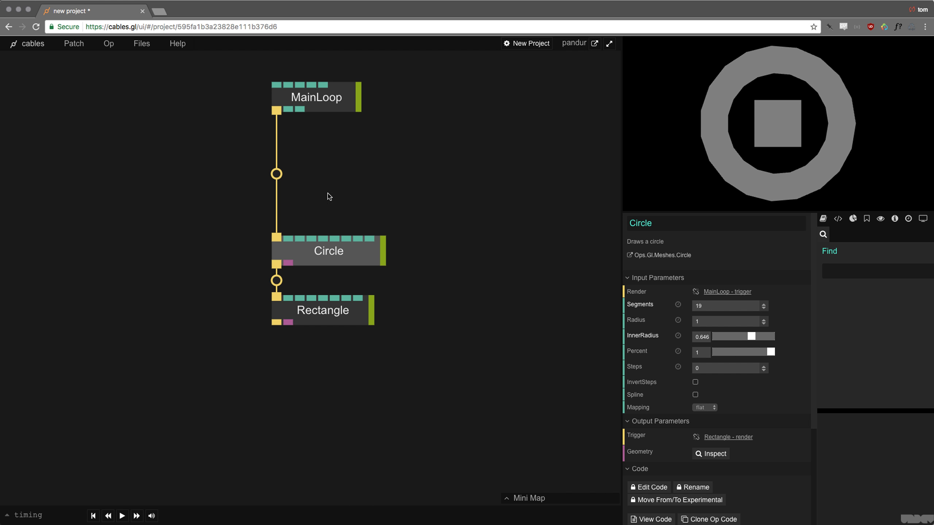
click(277, 175)
- Search 'basic' and insert BasicMaterial between MainLoop and Circle
text(basic)
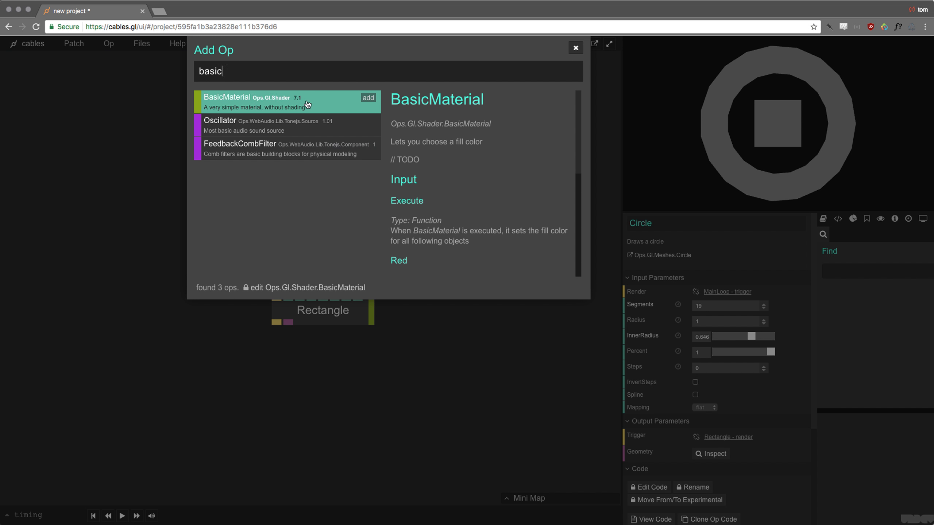
click(375, 97)
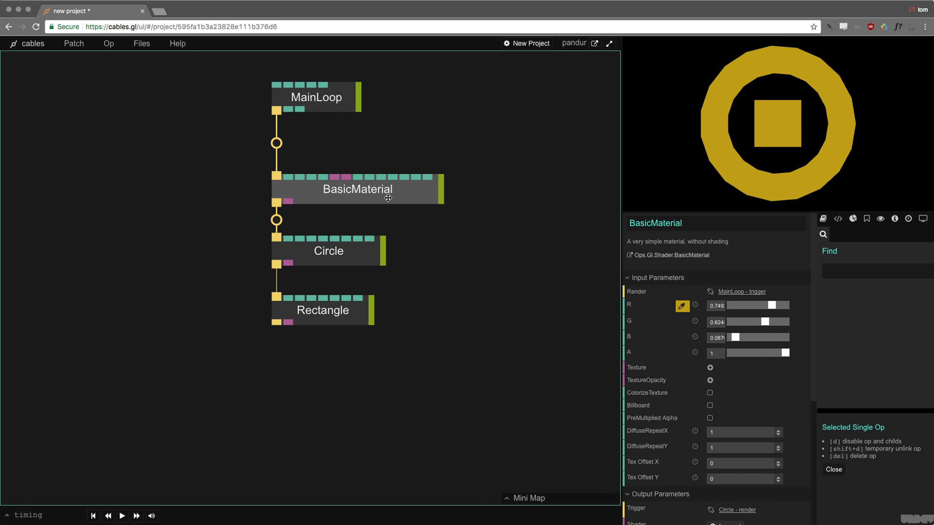
drag(296, 190, 347, 190)
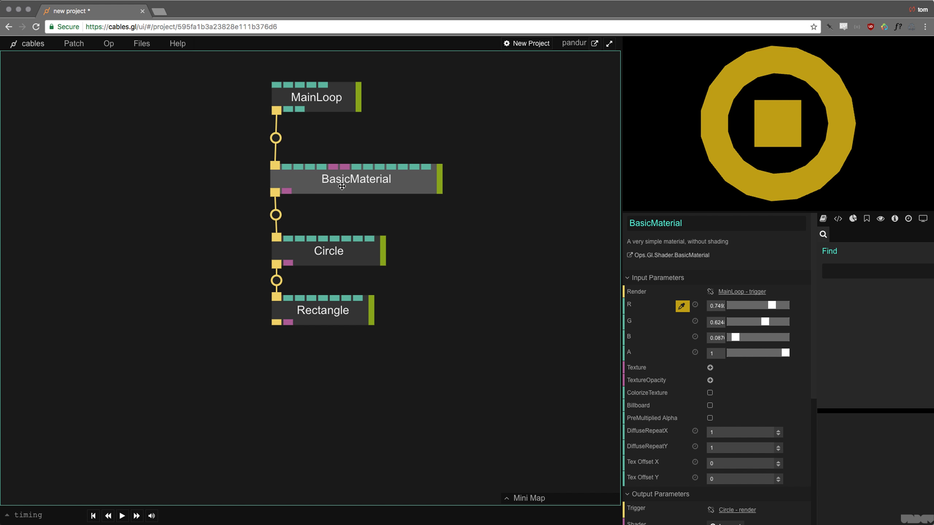
- Set the material colour to bright cyan, raising green to 1
click(683, 307)
drag(664, 302, 730, 313)
click(782, 282)
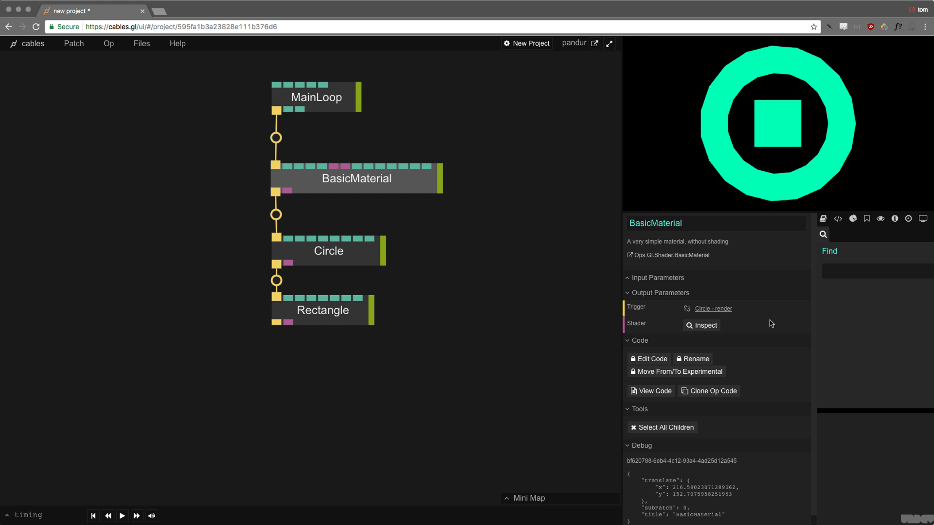
click(390, 188)
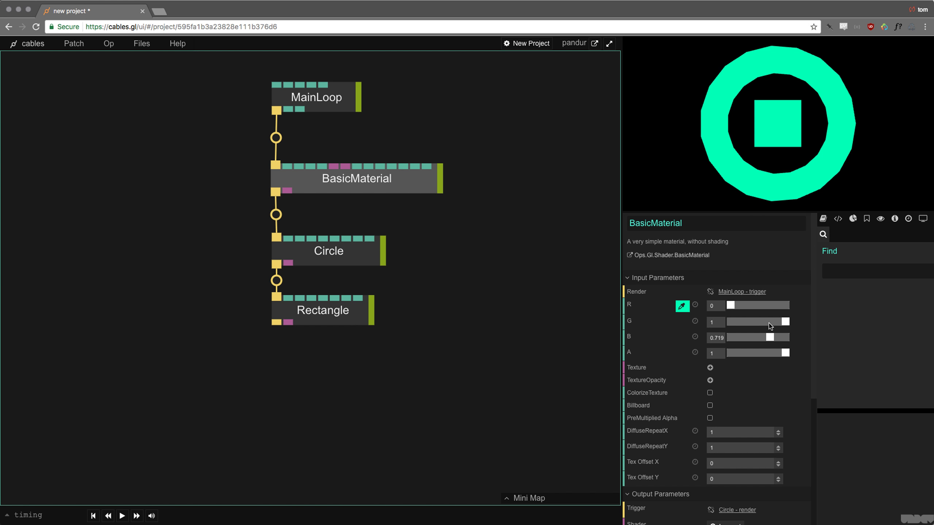
mouse_move(785, 324)
mouse_down()
mouse_move(730, 324)
mouse_move(787, 329)
mouse_up()
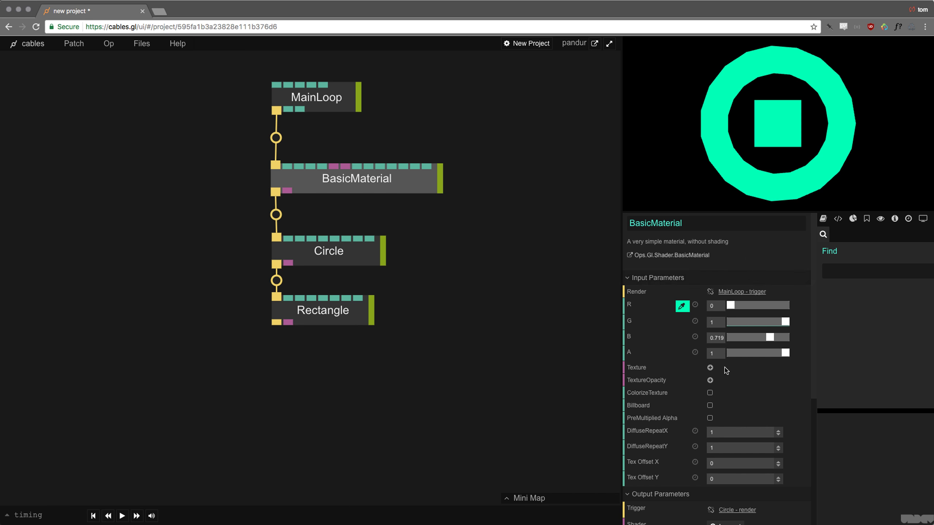
click(419, 251)
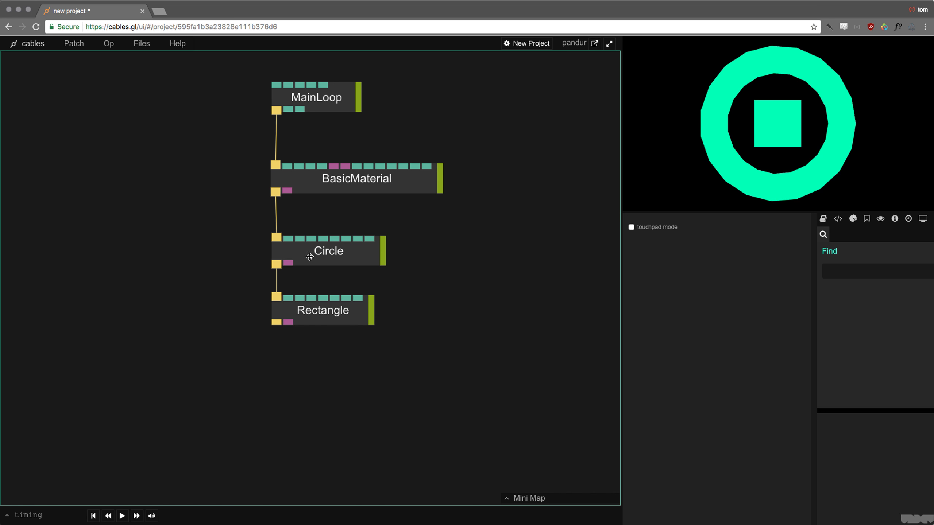
- Lower the Rectangle and insert a BasicMaterial op into the Circle–Rectangle link
drag(335, 315, 336, 410)
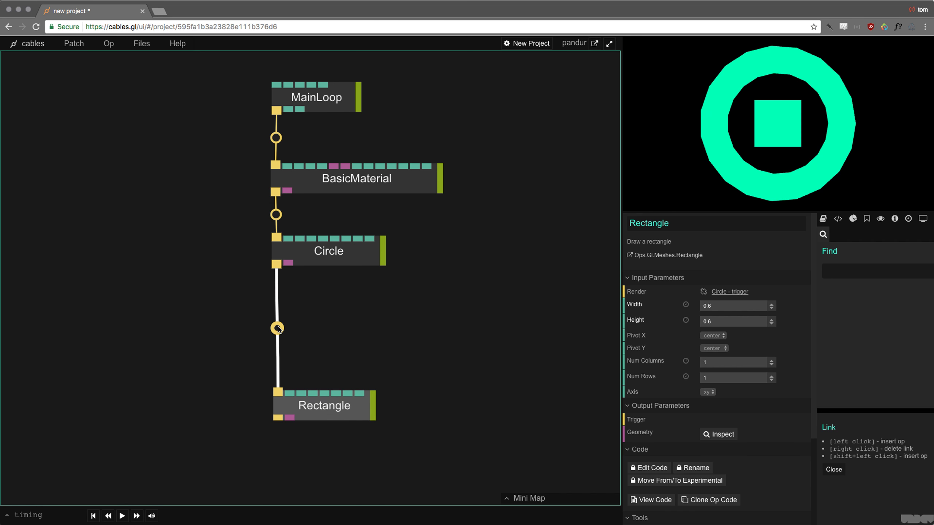
click(278, 329)
text(basic)
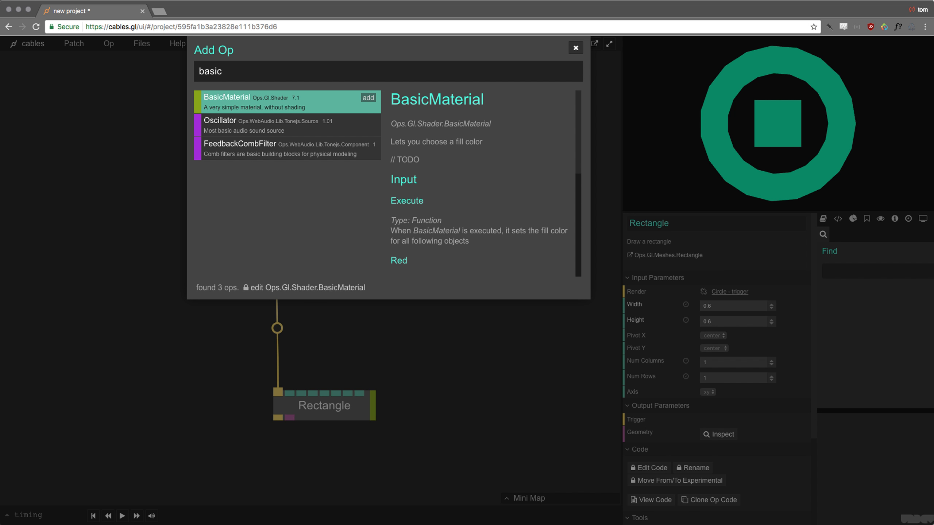
key(Return)
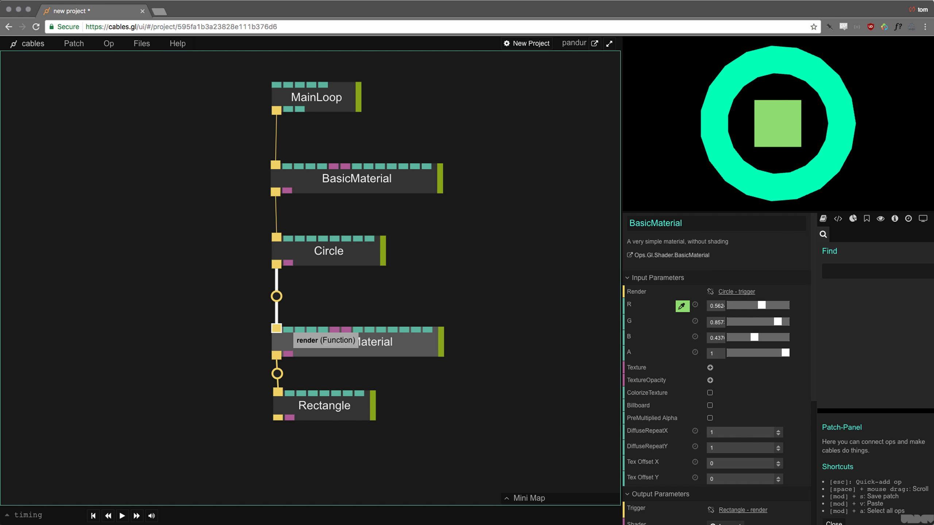
drag(375, 347, 375, 339)
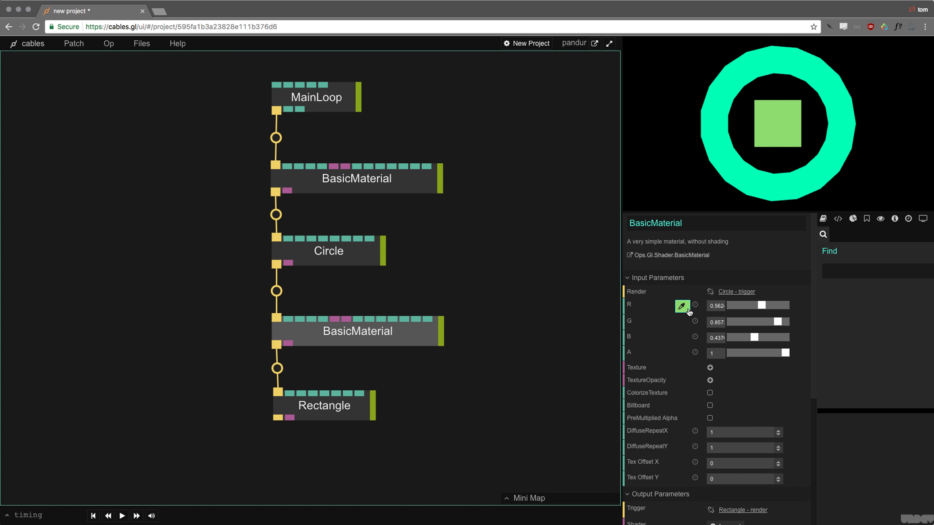
- Set the second BasicMaterial's colour to hot pink so the square turns pink
click(682, 307)
mouse_move(685, 309)
mouse_down()
mouse_move(748, 281)
mouse_move(732, 282)
mouse_up()
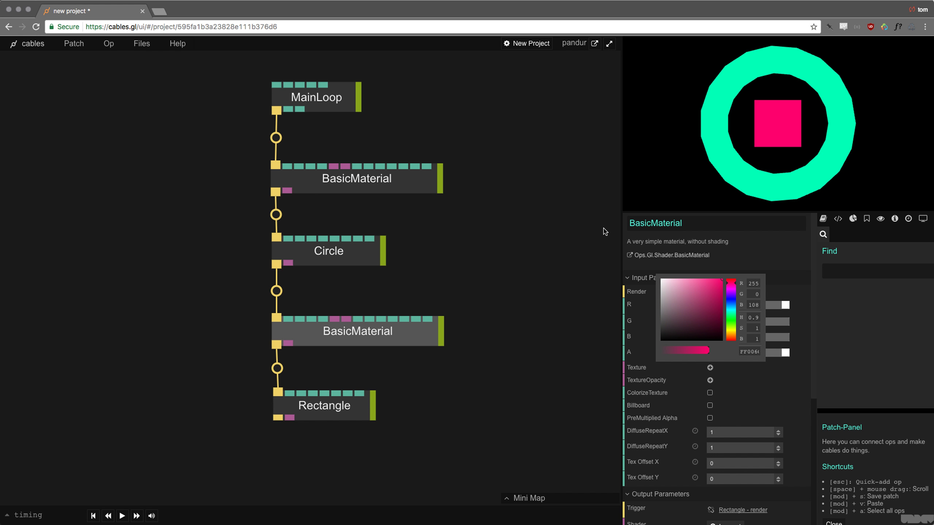
click(467, 295)
drag(498, 293, 540, 296)
click(491, 302)
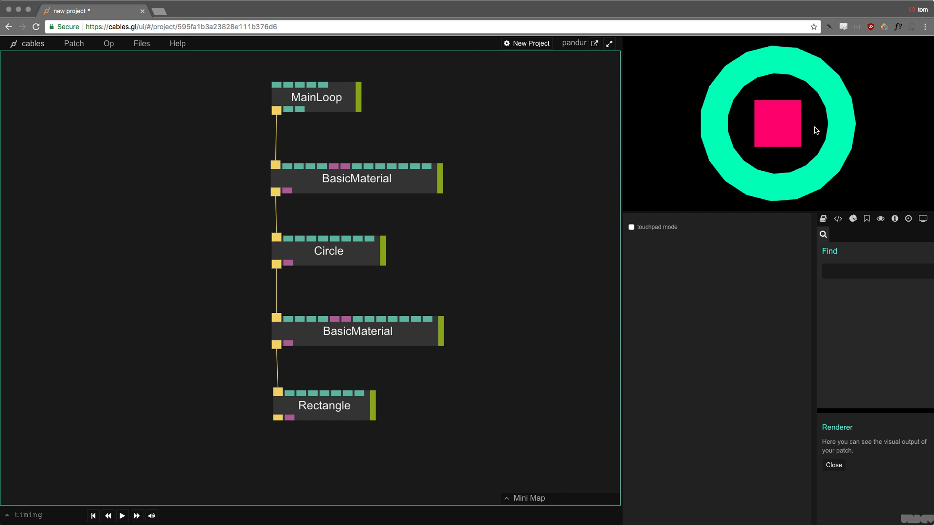
- Reposition Circle and the second BasicMaterial until it sits between Circle and Rectangle, then select all five ops
drag(324, 333, 310, 330)
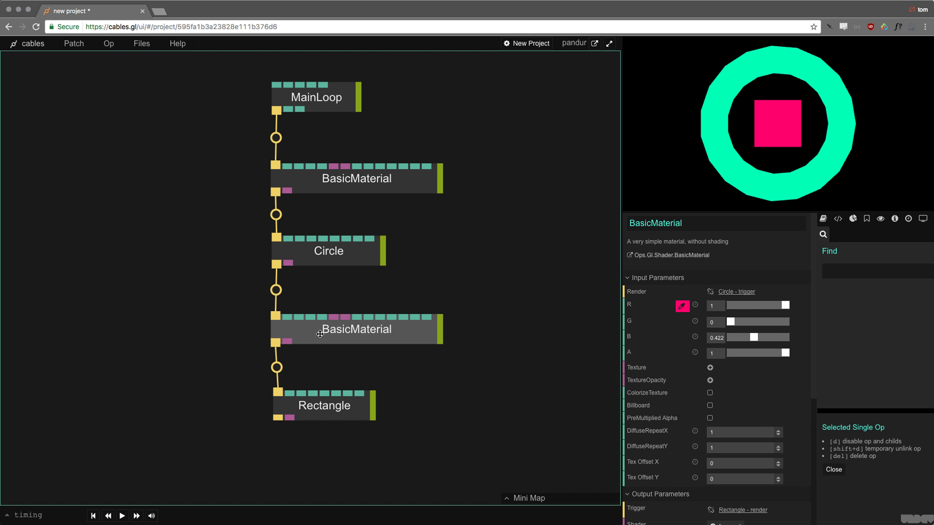
drag(319, 334, 344, 325)
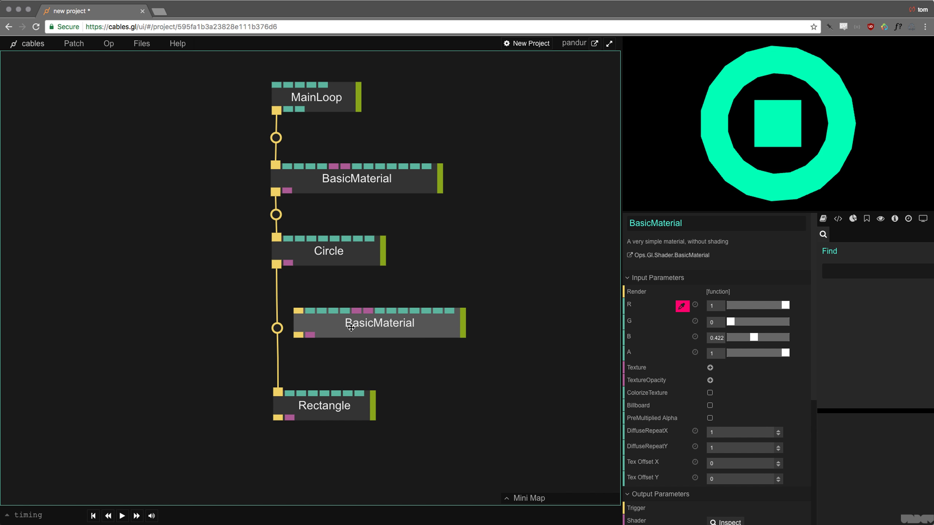
mouse_move(336, 324)
mouse_down()
mouse_move(272, 325)
mouse_move(325, 323)
mouse_up()
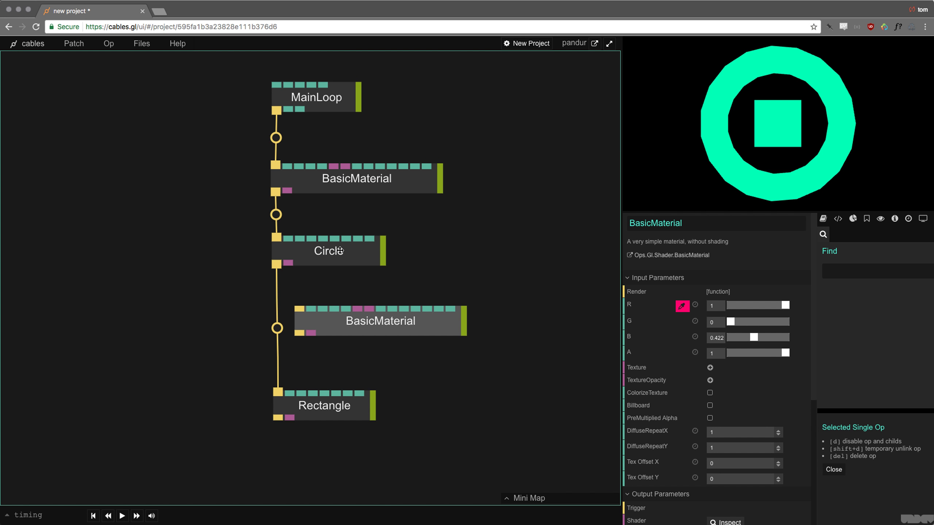
drag(378, 255, 428, 259)
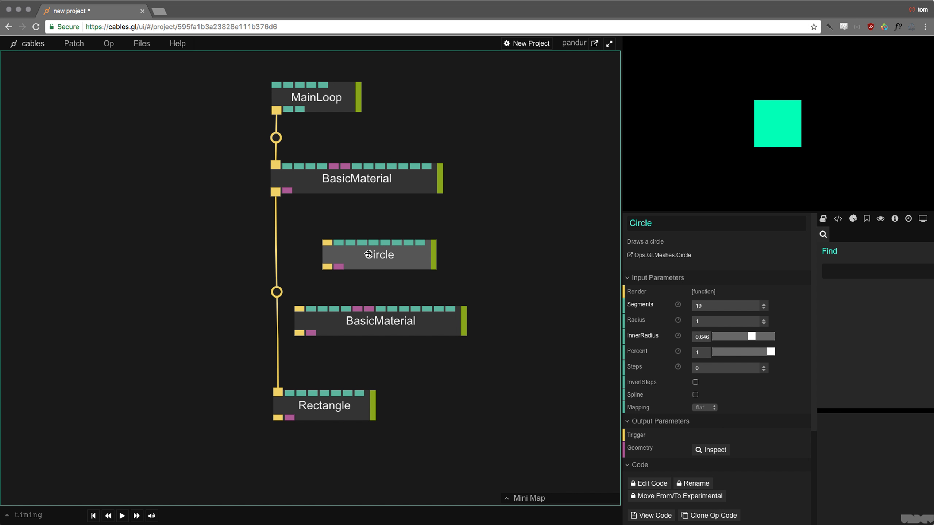
drag(368, 253, 276, 292)
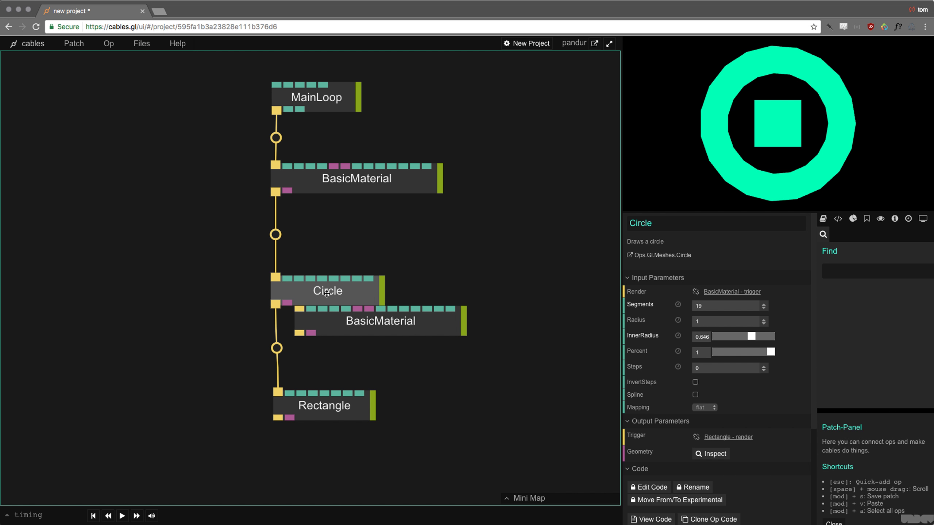
mouse_move(344, 325)
mouse_down()
mouse_move(279, 323)
mouse_move(329, 325)
mouse_up()
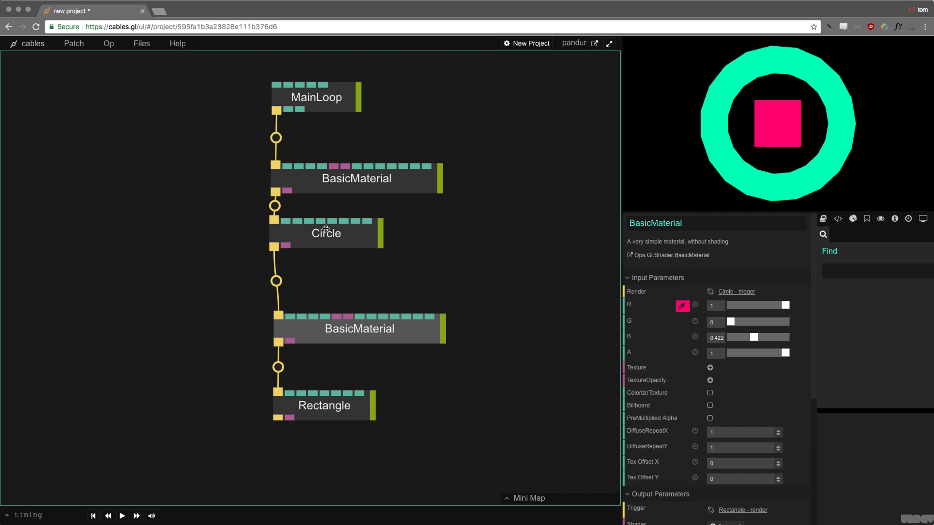
click(320, 228)
drag(260, 84, 344, 428)
- Align the ops into one column, then shift the four ops under MainLoop down to lengthen its cable
key(a)
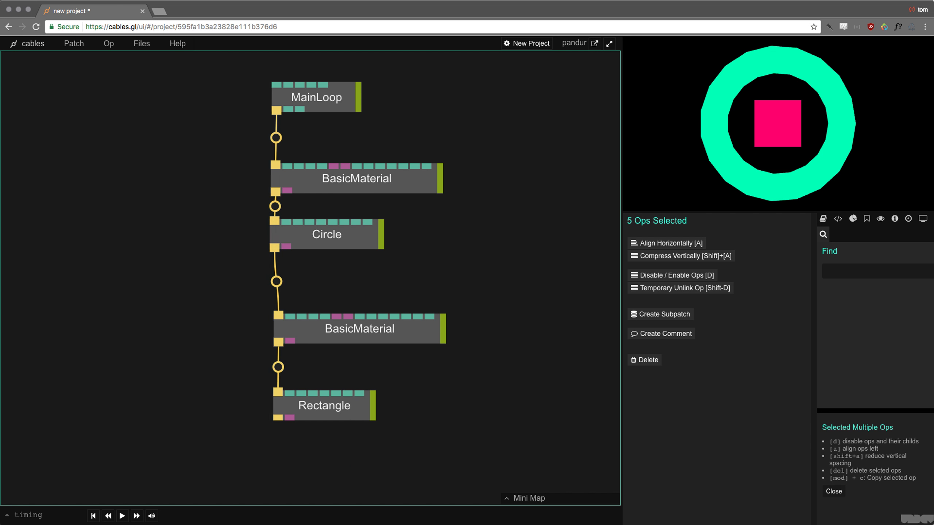
click(440, 371)
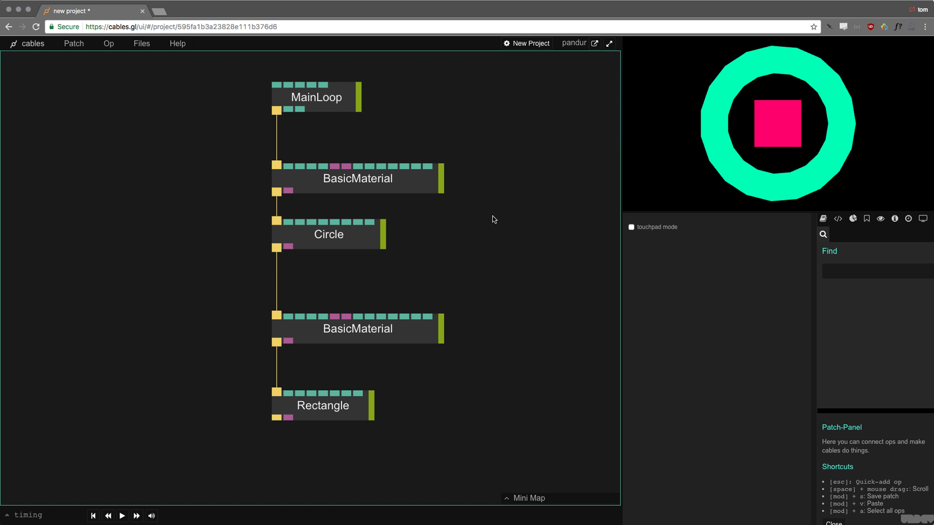
scroll(494, 217, down, 2)
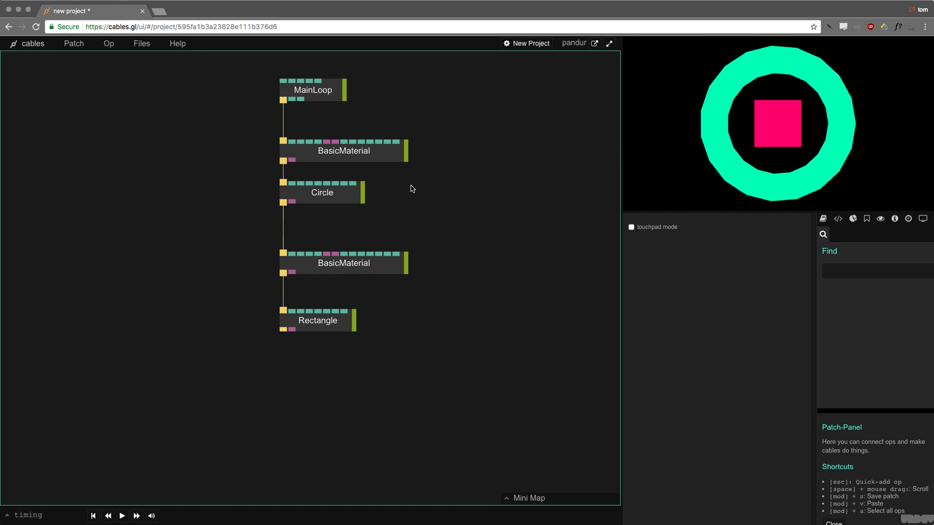
drag(223, 123, 243, 125)
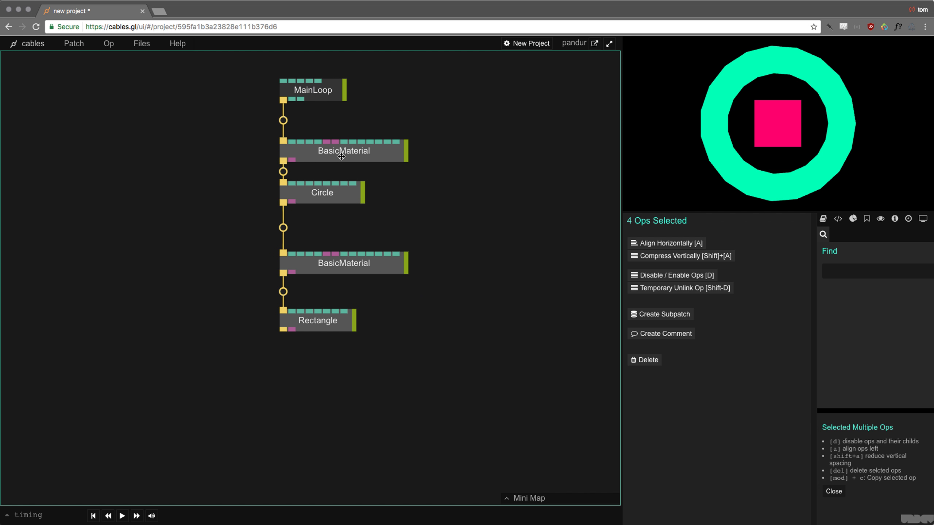
drag(340, 155, 340, 249)
click(337, 198)
click(326, 82)
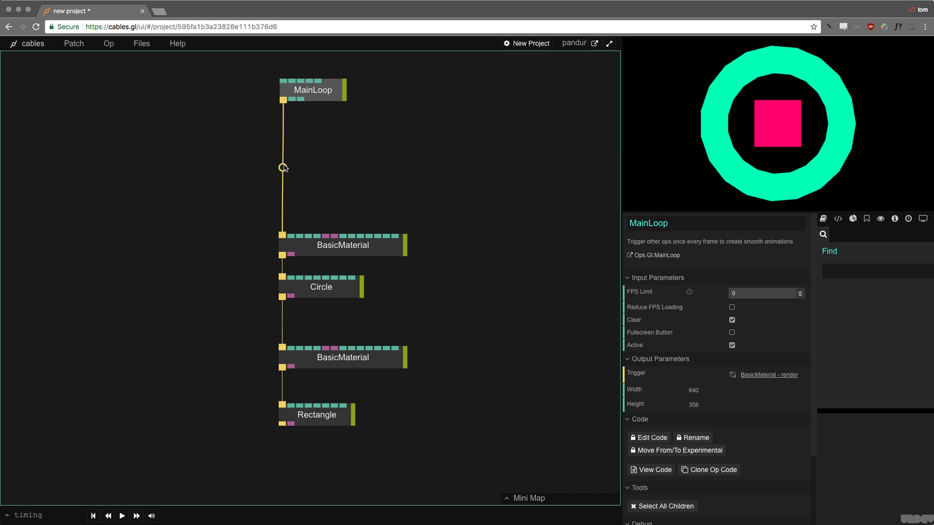
- Insert a Transform op into the cable between MainLoop and the first BasicMaterial
click(282, 168)
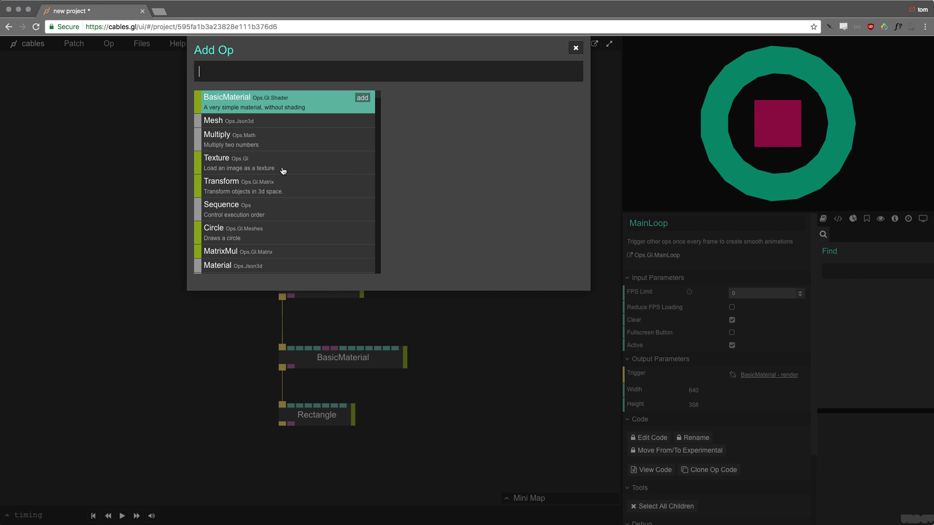
text(transfo)
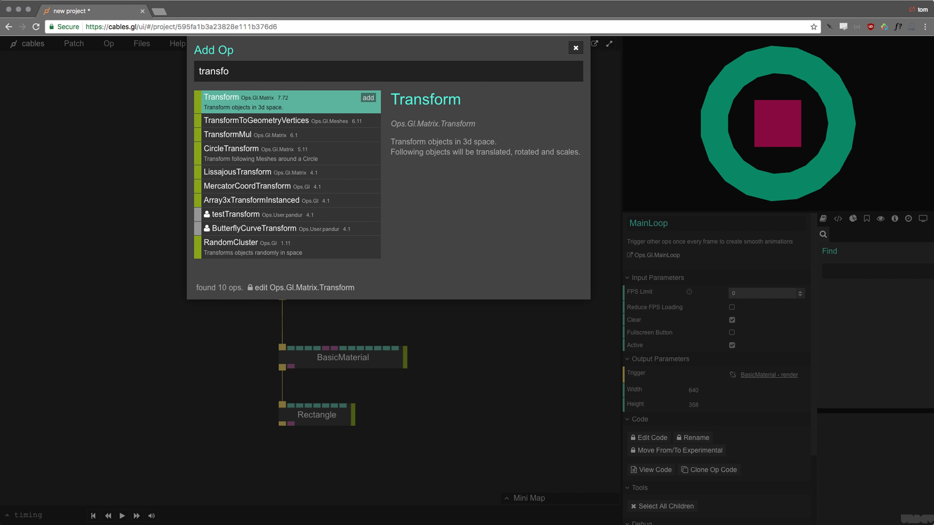
key(Return)
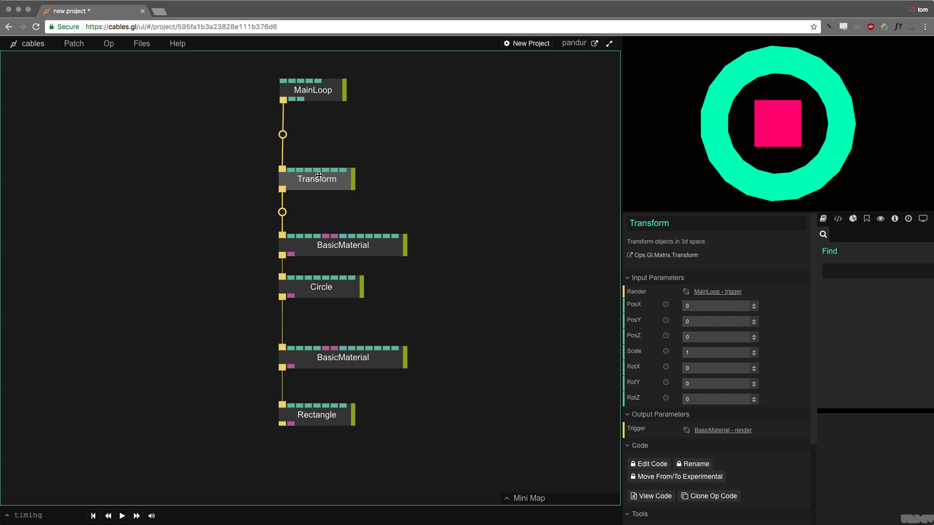
drag(328, 182, 326, 178)
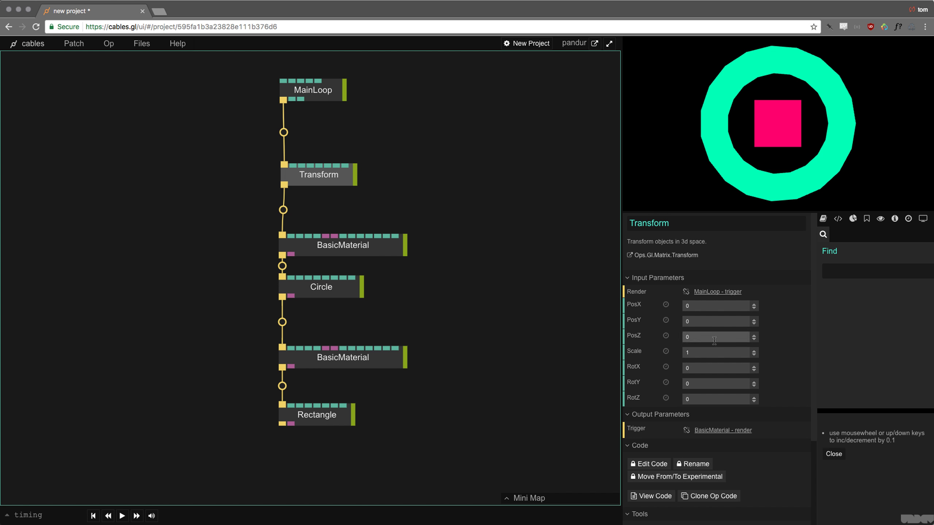
- Try out different PosX, PosY, PosZ and RotY values on the new Transform
click(712, 306)
scroll(712, 305, up, 5)
scroll(712, 306, down, 5)
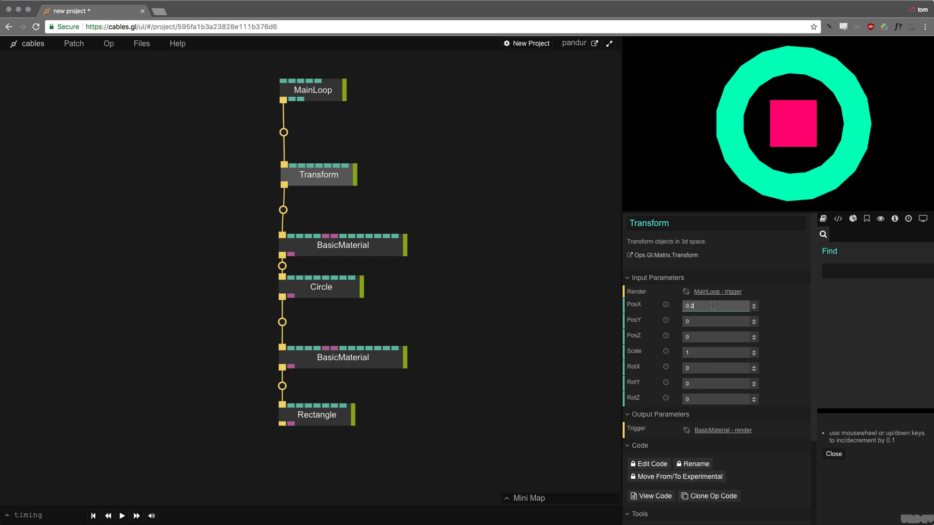
scroll(713, 306, up, 6)
scroll(713, 306, down, 7)
scroll(712, 305, up, 6)
scroll(712, 306, down, 4)
click(706, 322)
scroll(705, 323, down, 5)
scroll(706, 323, up, 5)
click(705, 335)
scroll(705, 335, up, 1)
scroll(705, 334, down, 1)
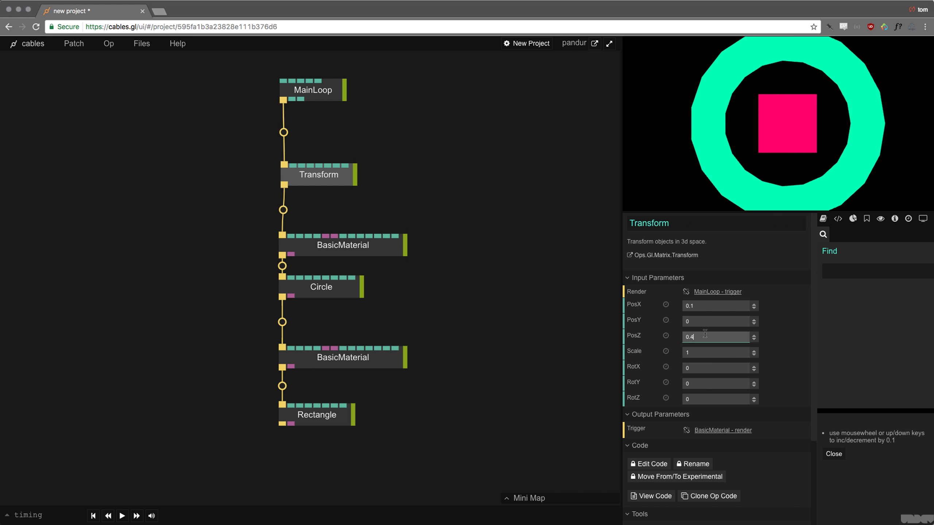
drag(753, 385, 754, 386)
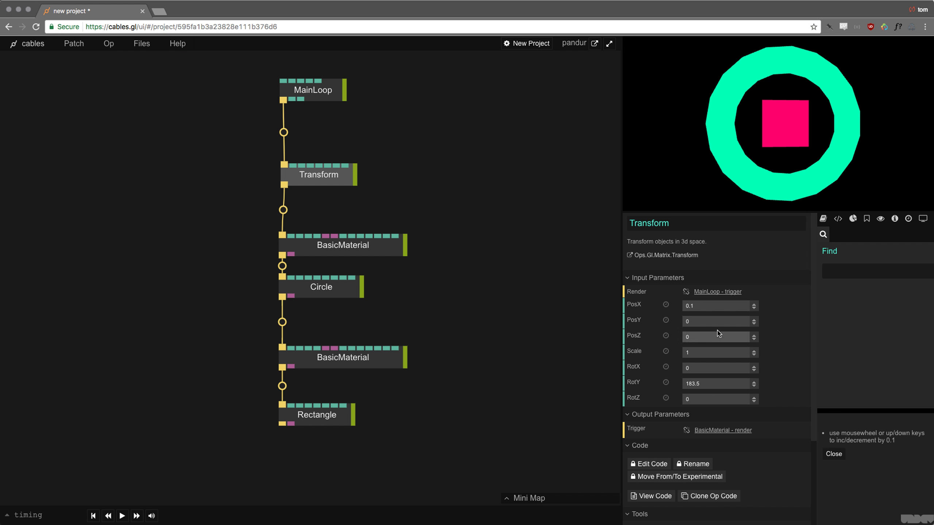
- Reset the Transform's position values to 0 and tidy its placement
drag(697, 306, 636, 303)
text(0)
key(Tab)
key(Tab)
key(Tab)
key(Tab)
key(Tab)
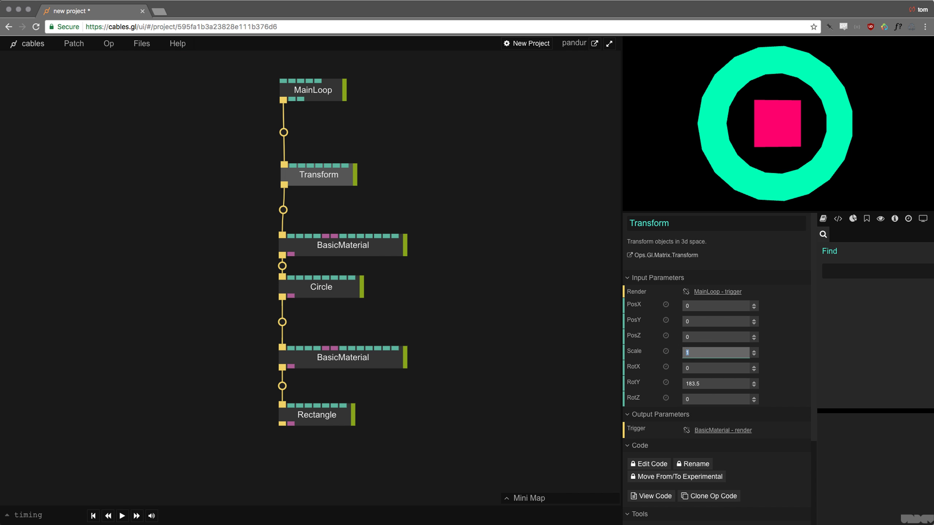
text(0)
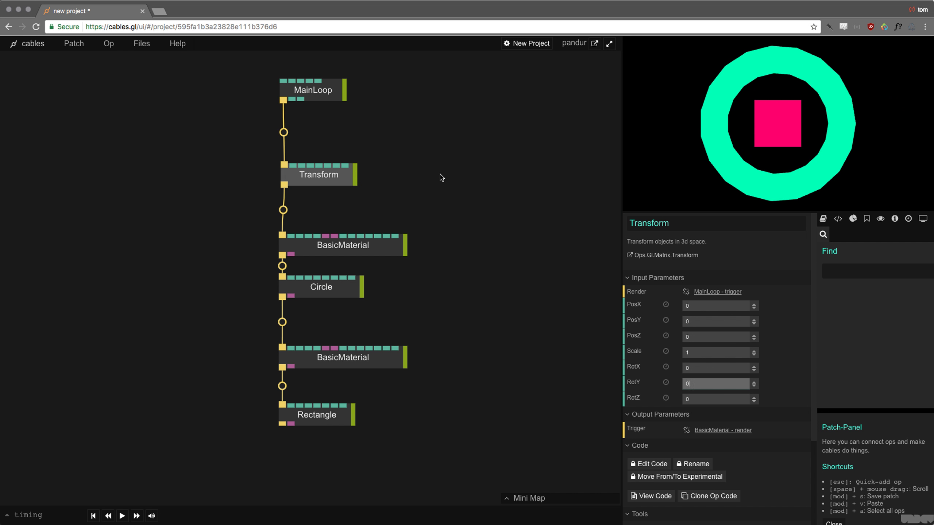
drag(336, 180, 330, 176)
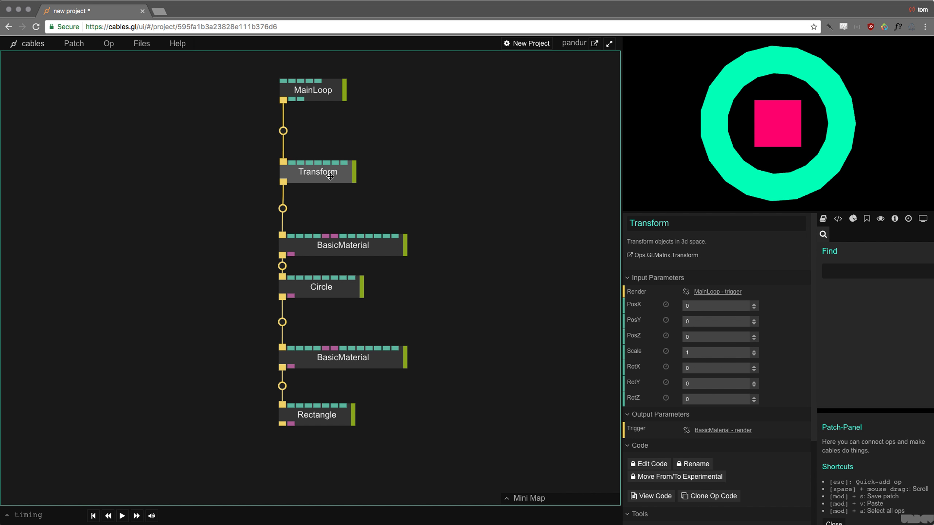
- Move the lower BasicMaterial and Rectangle further down below Circle, briefly adjusting the top Transform's RotY
click(394, 206)
scroll(460, 228, down, 6)
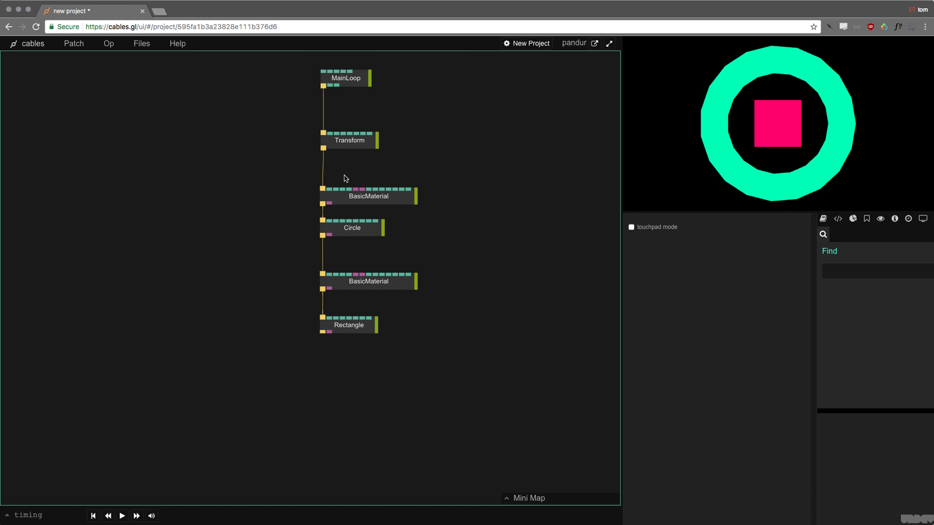
drag(280, 262, 411, 409)
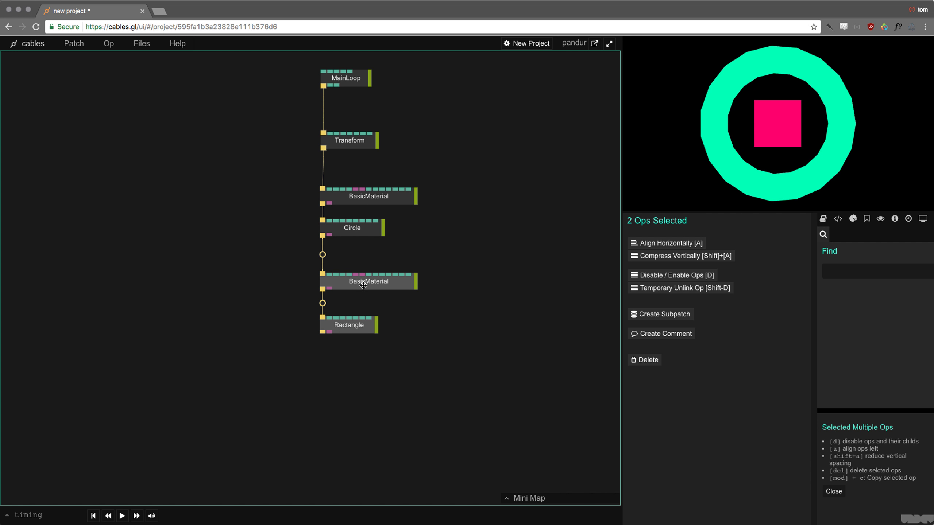
drag(363, 286, 363, 328)
click(353, 141)
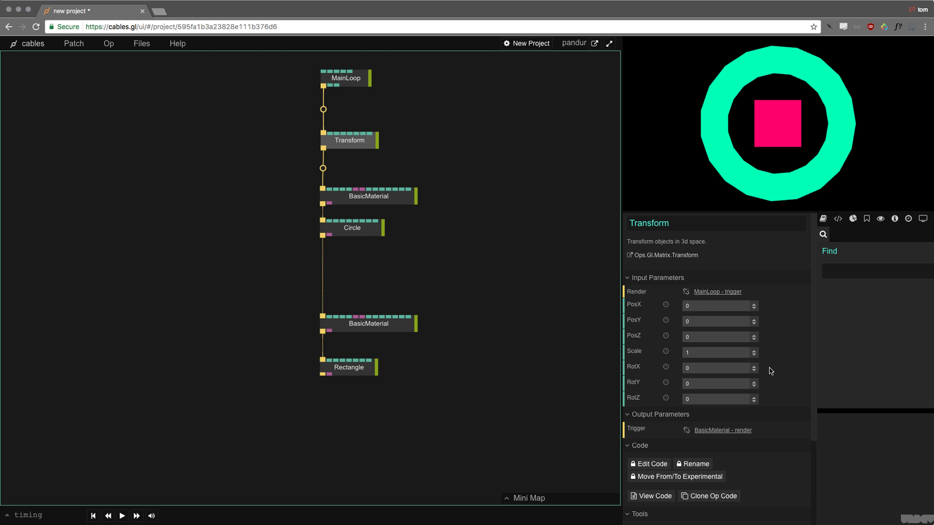
mouse_move(754, 385)
mouse_down()
mouse_move(692, 384)
mouse_move(755, 384)
mouse_up()
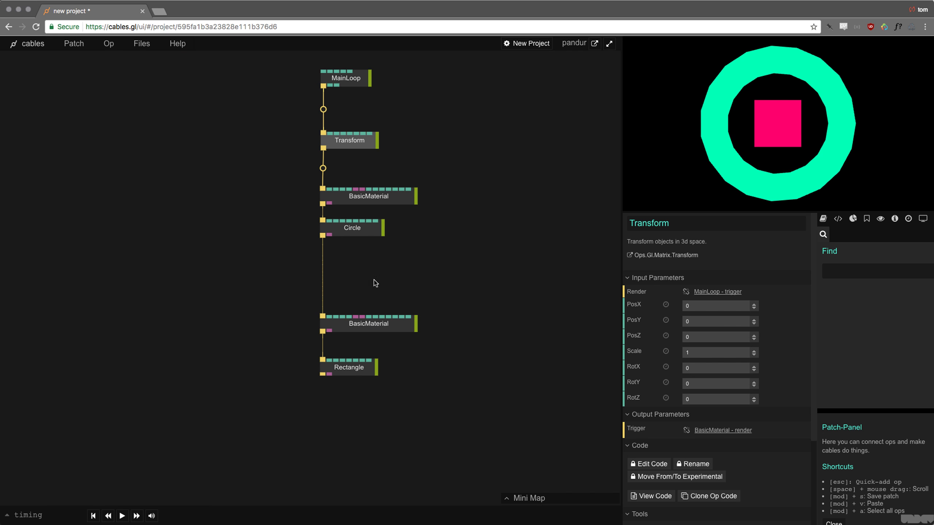
click(375, 327)
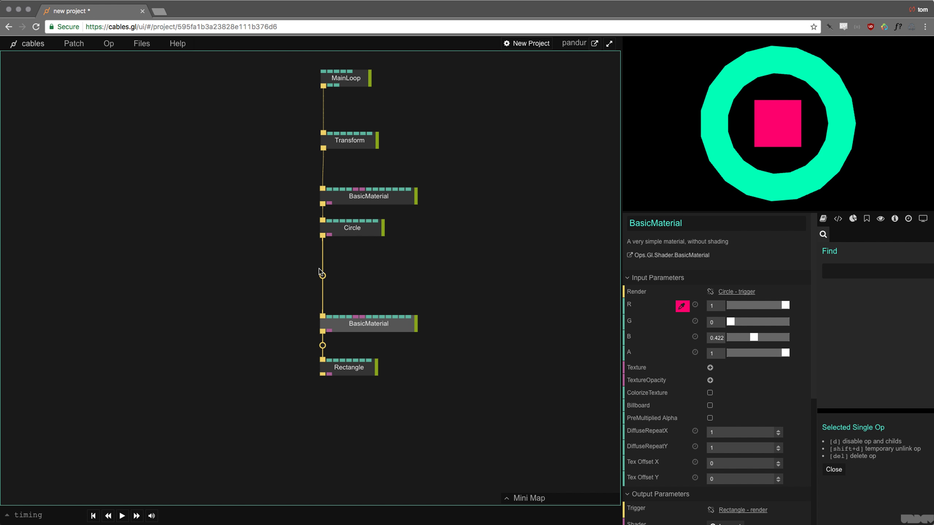
drag(343, 327, 343, 341)
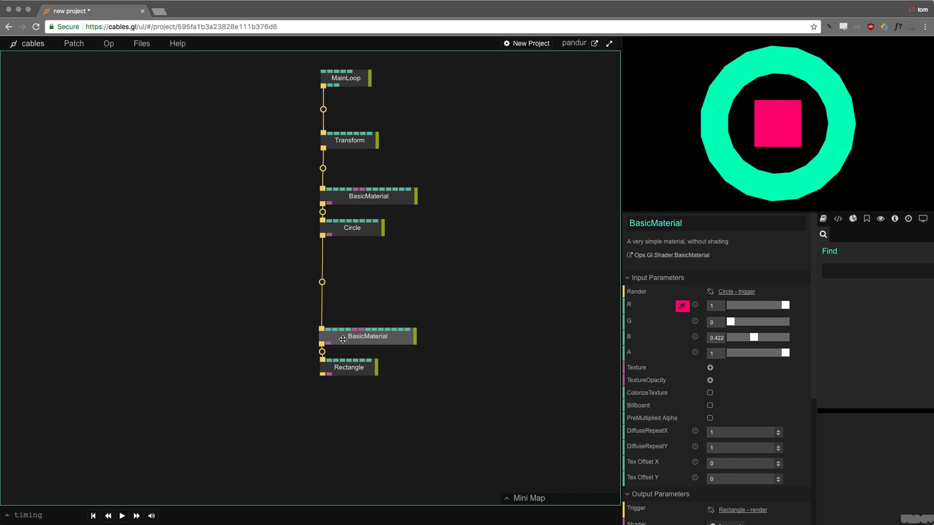
click(323, 286)
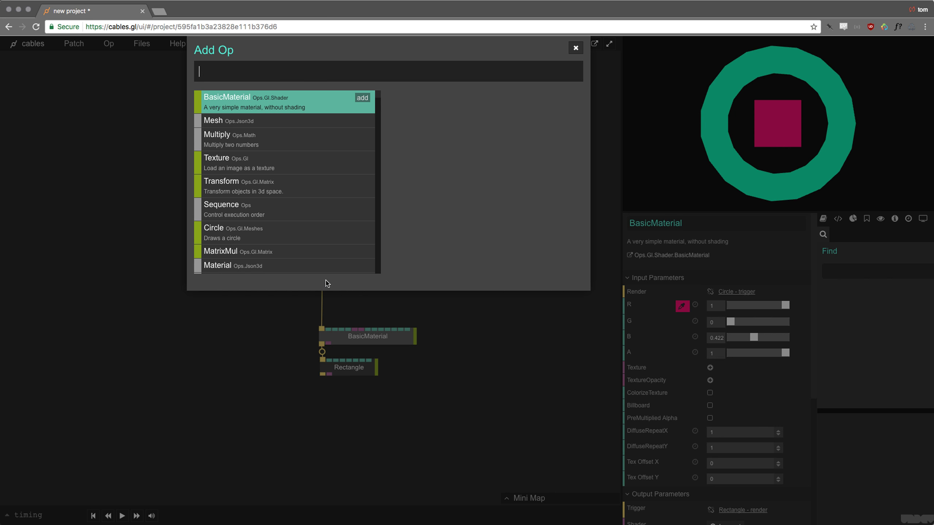
- Insert a second Transform op between Circle and the lower BasicMaterial
text(transfo)
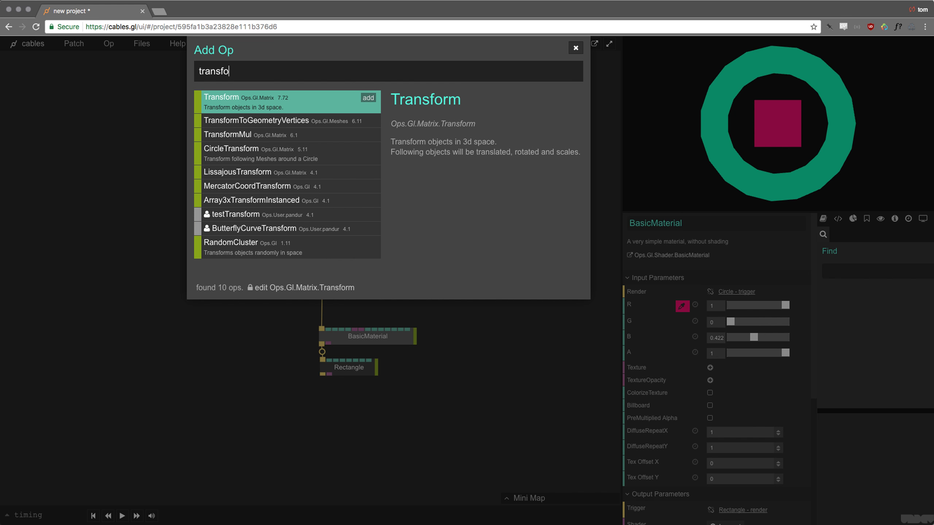
key(Return)
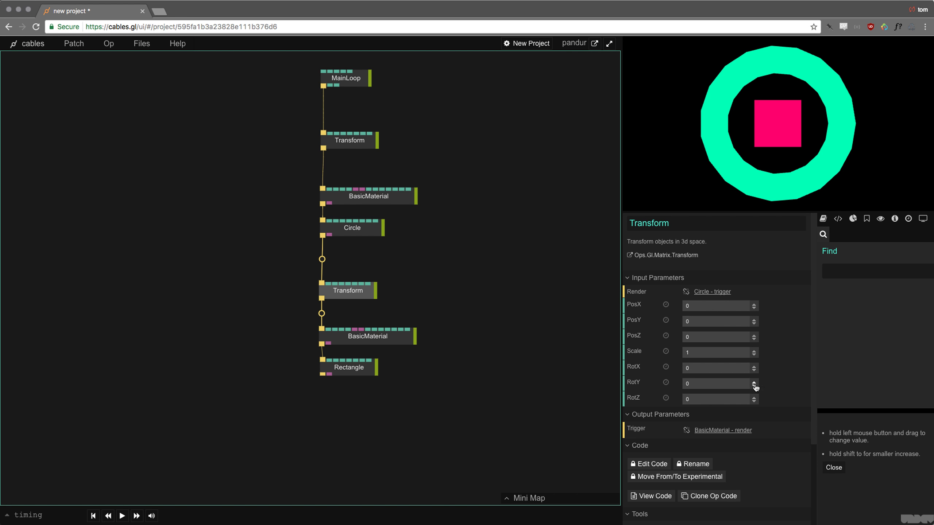
mouse_move(755, 386)
mouse_down()
mouse_move(755, 409)
mouse_move(755, 386)
mouse_up()
- Tilt the second Transform to RotX -34.5 so the pink square shows as a diamond
drag(298, 305, 437, 422)
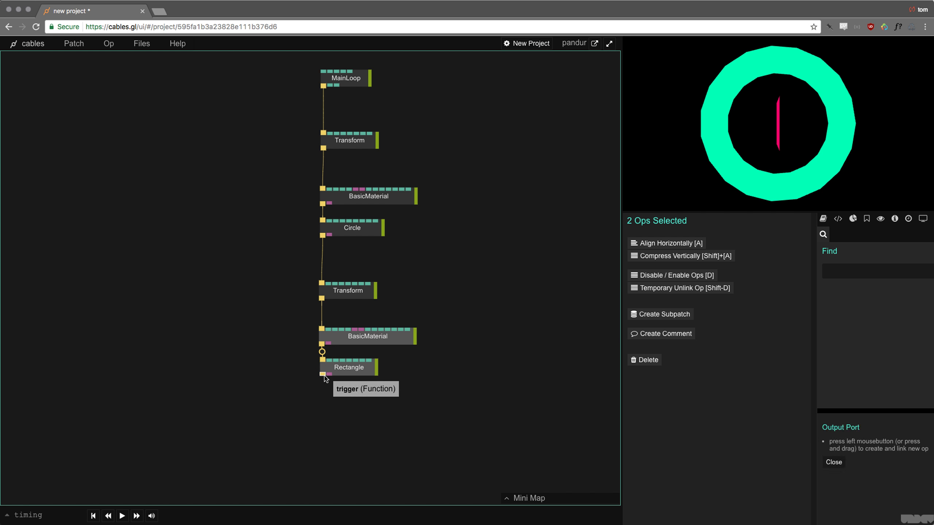
click(348, 290)
drag(753, 367, 754, 364)
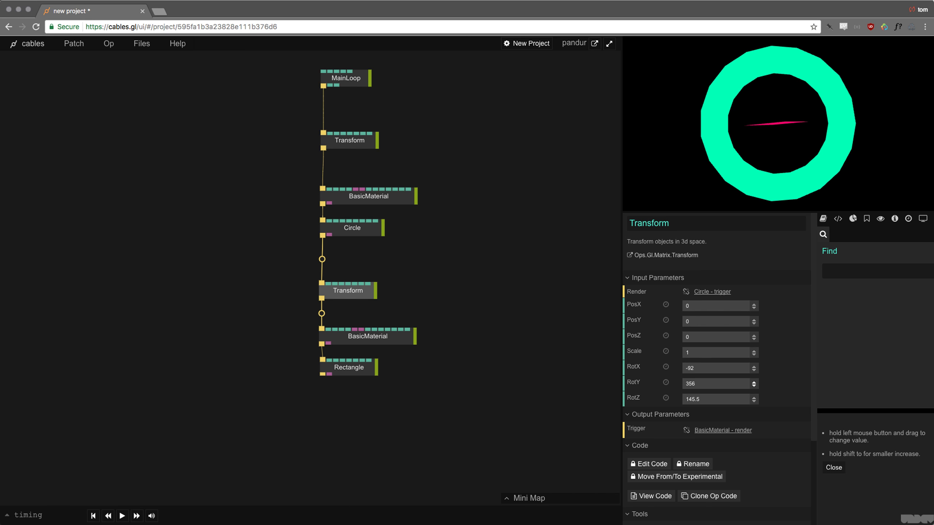
drag(754, 368, 754, 364)
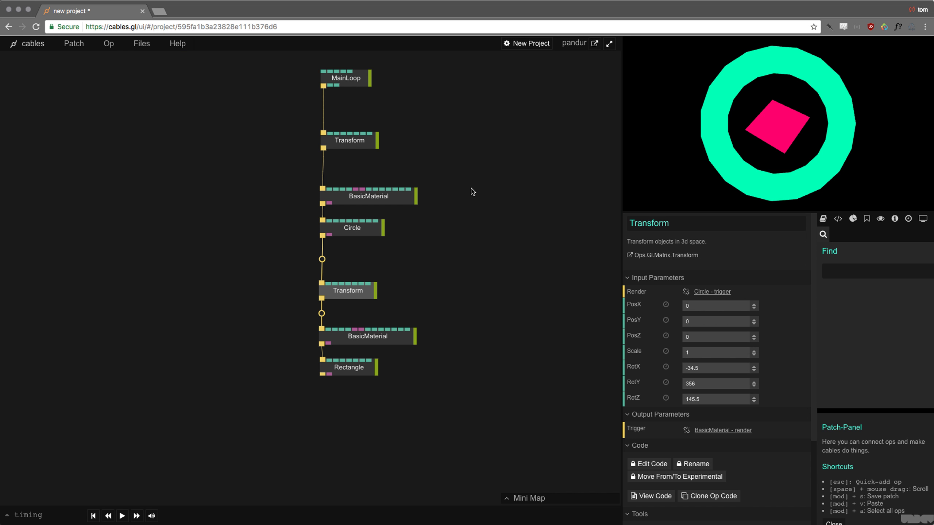
click(359, 143)
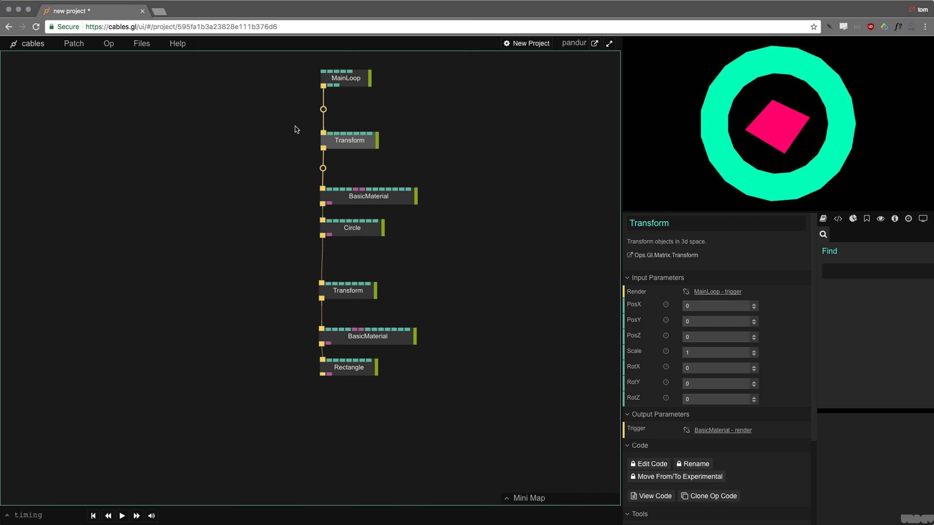
- Set the top Transform's RotY to 173, spinning the ring and square around the vertical axis
drag(294, 168, 494, 447)
click(382, 159)
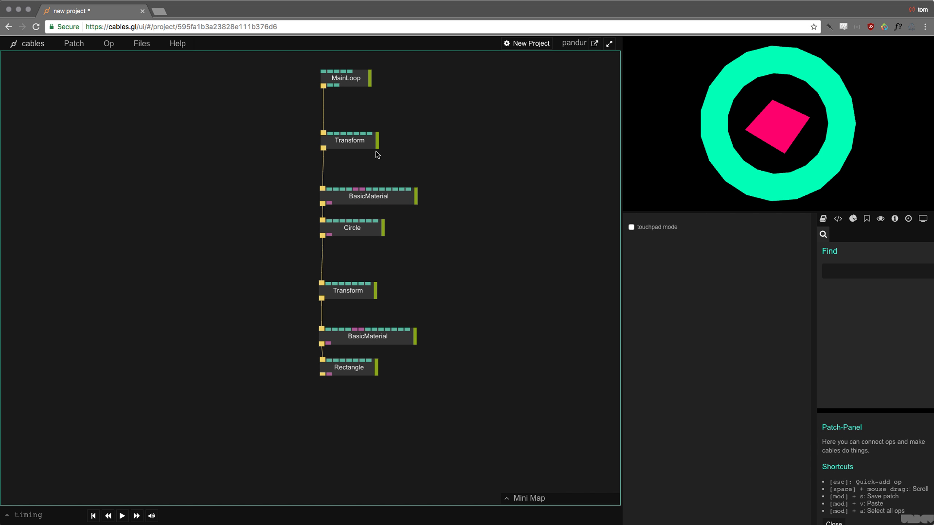
drag(753, 388, 754, 386)
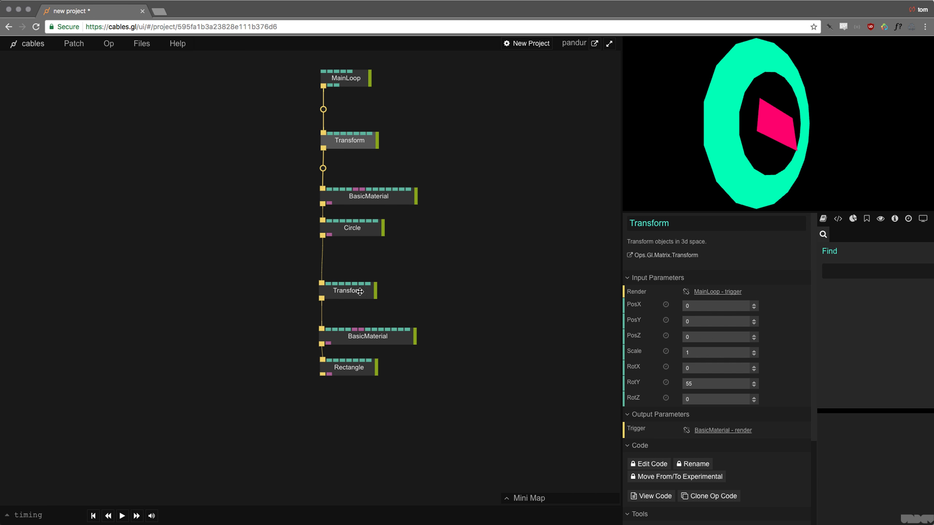
click(345, 291)
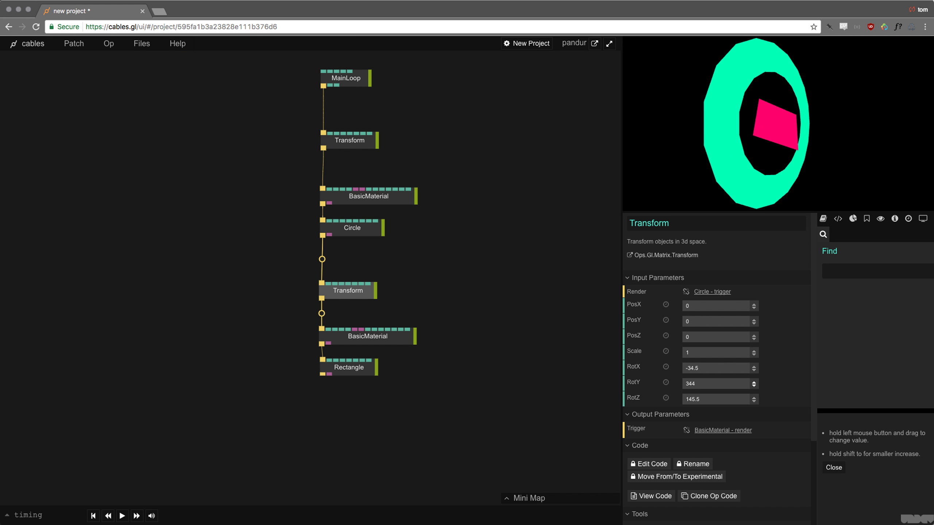
click(364, 144)
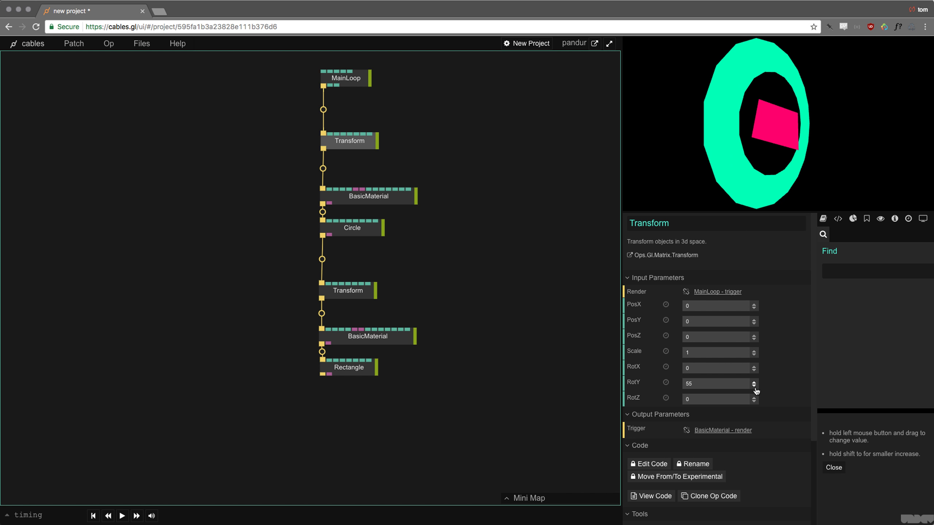
drag(696, 384, 696, 385)
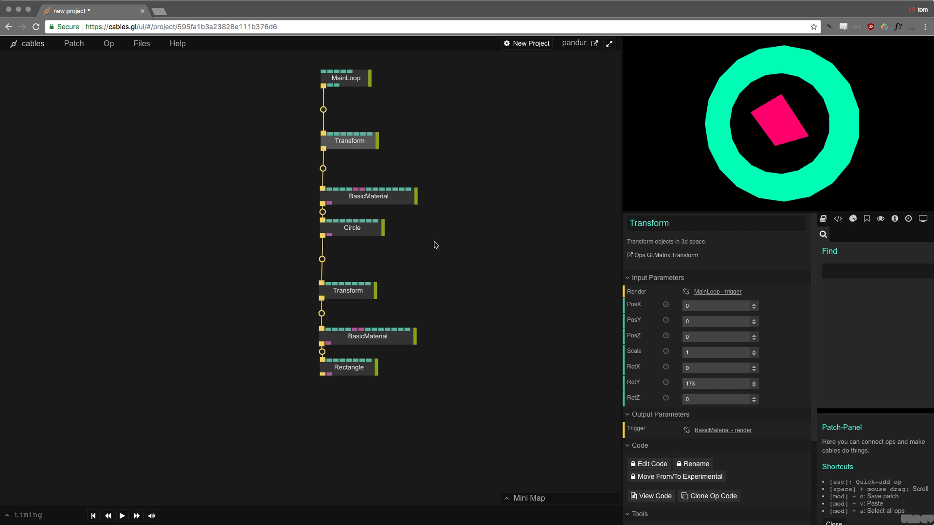
drag(435, 245, 460, 306)
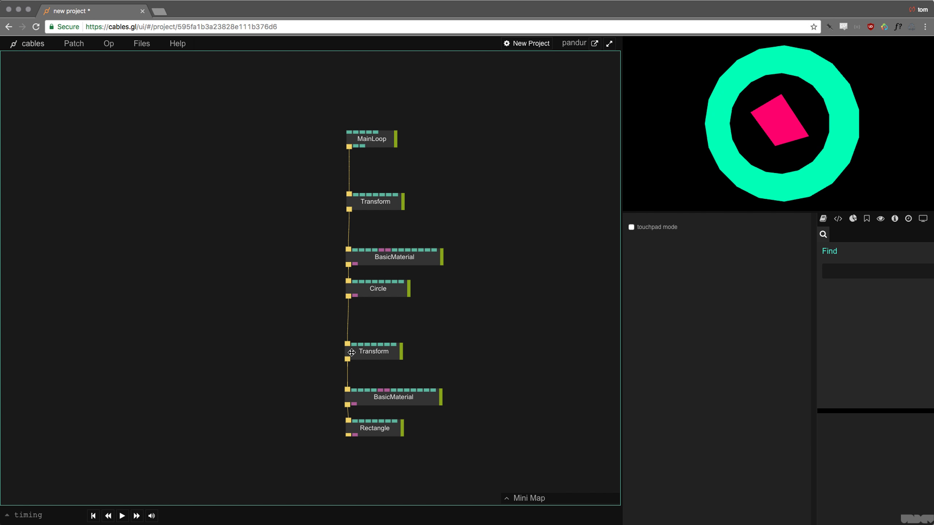
drag(312, 339, 451, 470)
- Disconnect the Transform–BasicMaterial–Rectangle chain from the Circle
drag(450, 461, 271, 322)
drag(271, 323, 471, 496)
click(364, 324)
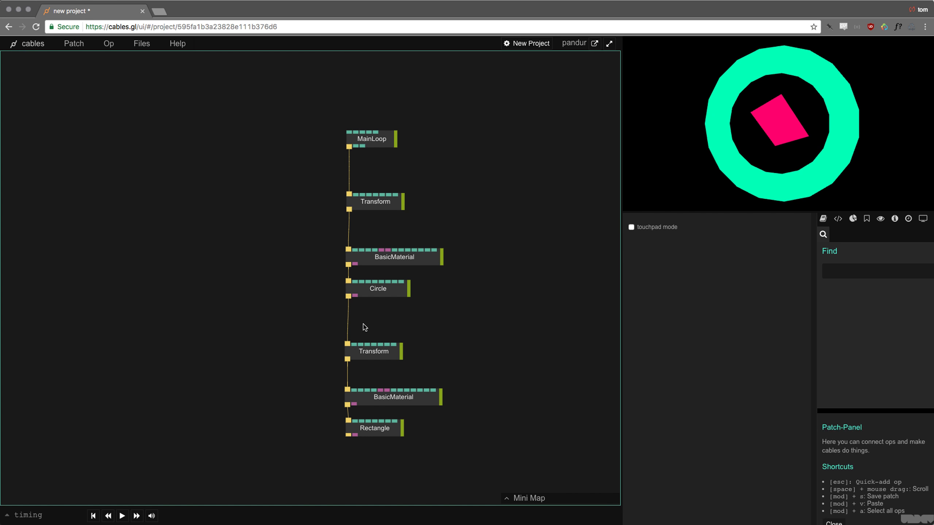
right_click(347, 345)
- Move the rectangle's Transform, BasicMaterial and Rectangle up-left as a separate branch off MainLoop
drag(317, 327, 428, 457)
drag(375, 351, 359, 114)
click(227, 184)
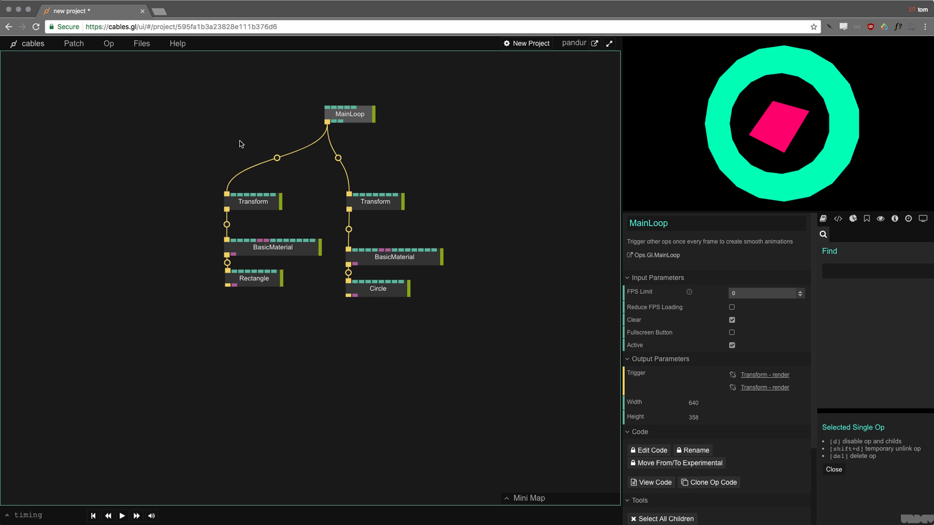
drag(199, 184, 310, 357)
mouse_move(340, 165)
mouse_down()
mouse_move(417, 333)
mouse_move(329, 164)
mouse_up()
drag(336, 168, 395, 324)
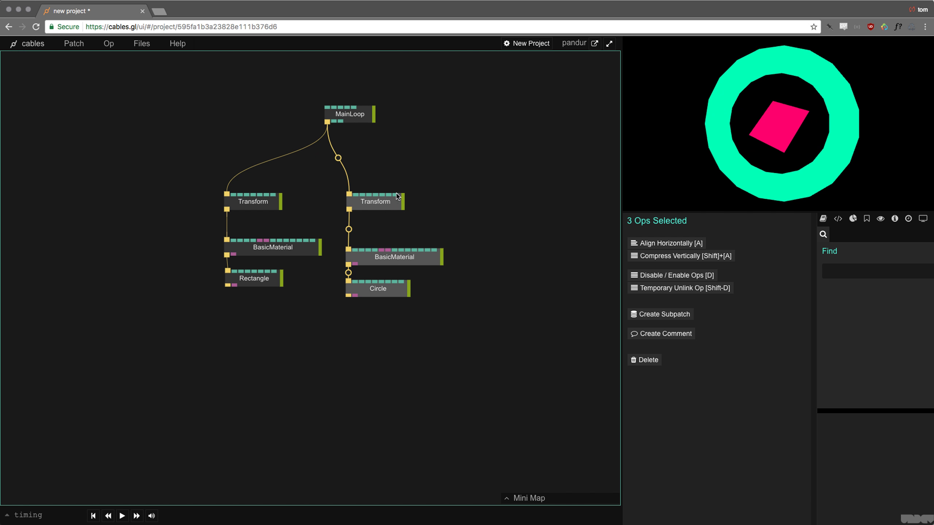
click(436, 182)
- Rotate the ring branch's Transform around its vertical axis
click(386, 201)
mouse_move(753, 384)
mouse_down()
mouse_move(754, 399)
mouse_move(754, 384)
mouse_up()
click(280, 205)
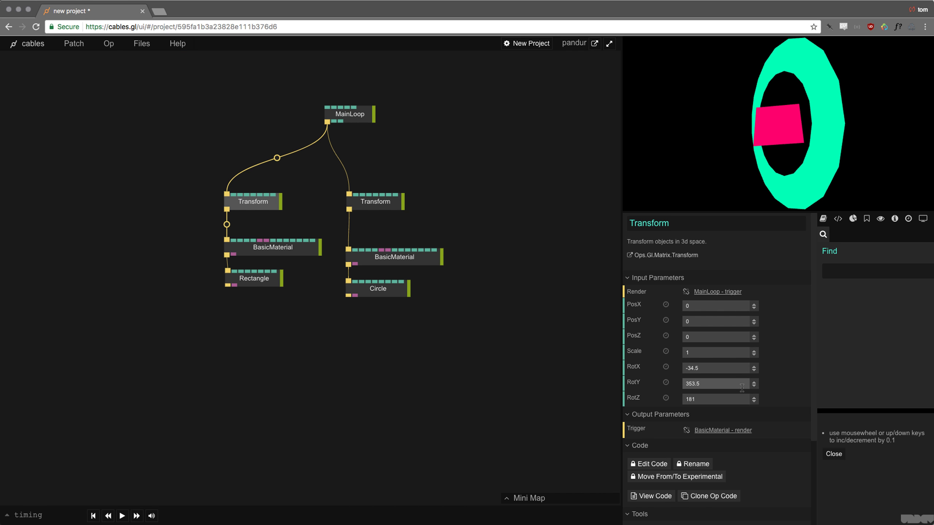
- Relink the ring's Transform to Rectangle's trigger output and place its three ops below
right_click(348, 196)
drag(349, 196, 266, 285)
drag(342, 172, 438, 369)
drag(384, 202, 317, 341)
click(311, 258)
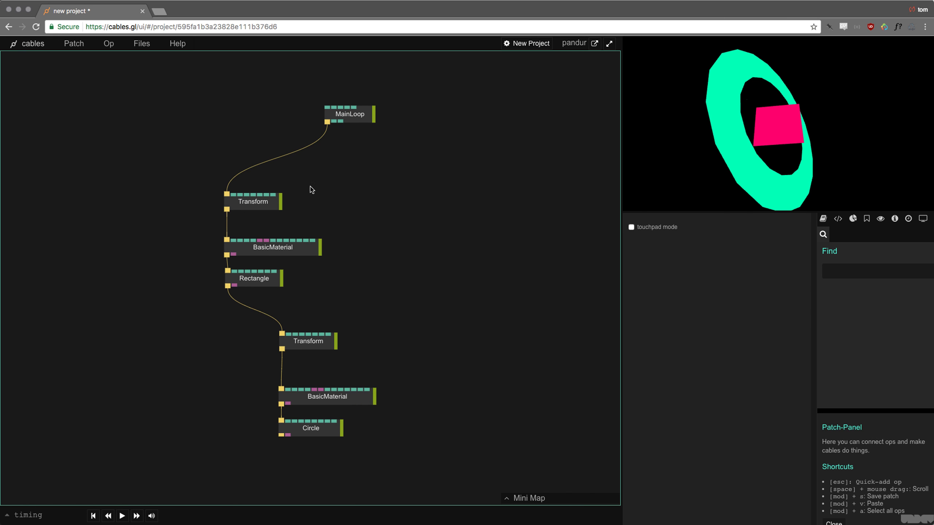
click(265, 205)
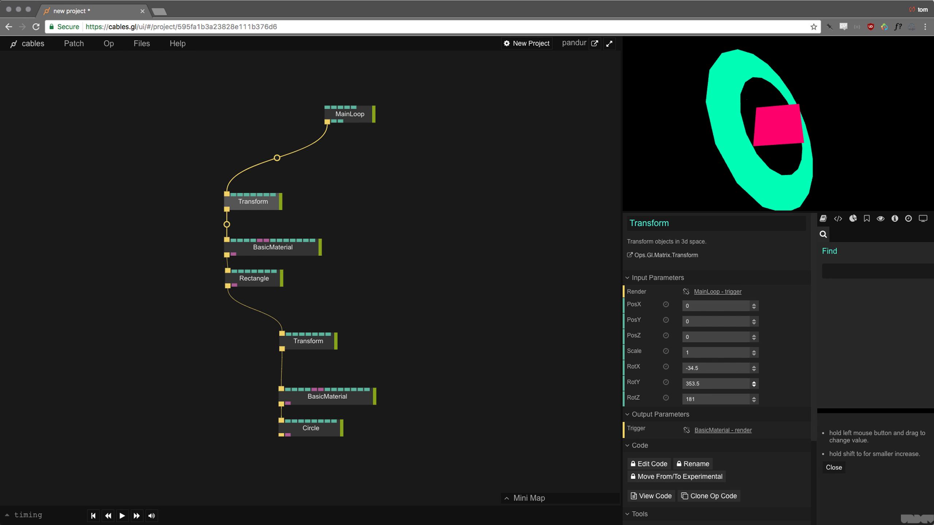
- Rotate the top Transform to RotY 471.5 and RotX -4, showing the ring face-on
drag(753, 384, 748, 360)
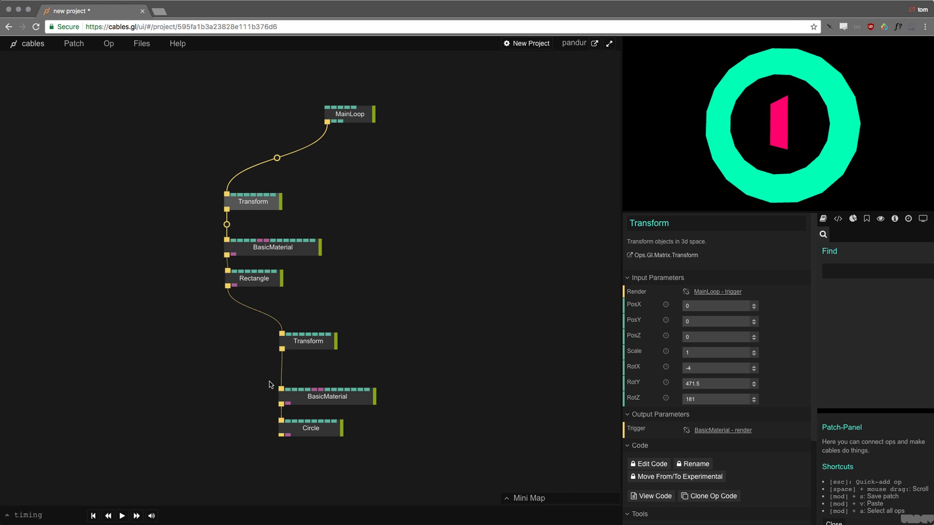
drag(437, 179, 410, 193)
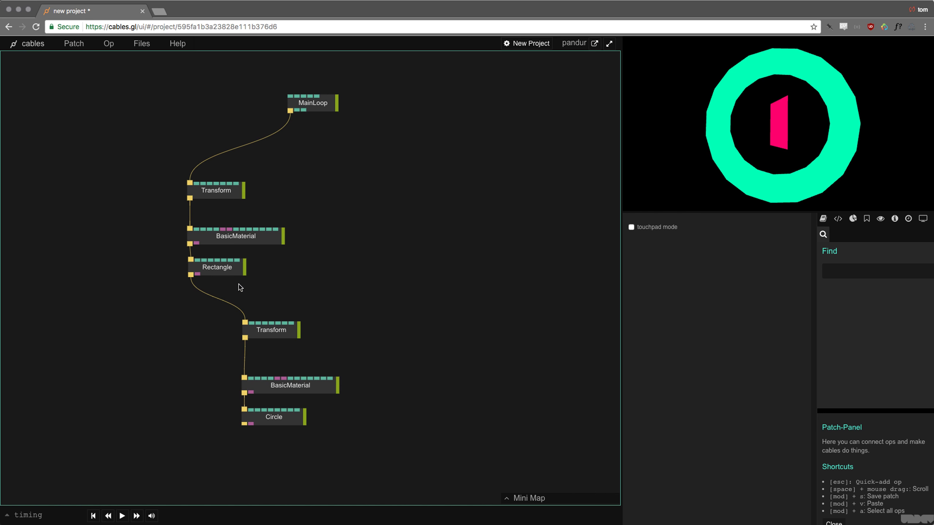
- Align all seven ops horizontally into a single column
drag(154, 73, 410, 462)
drag(410, 463, 133, 87)
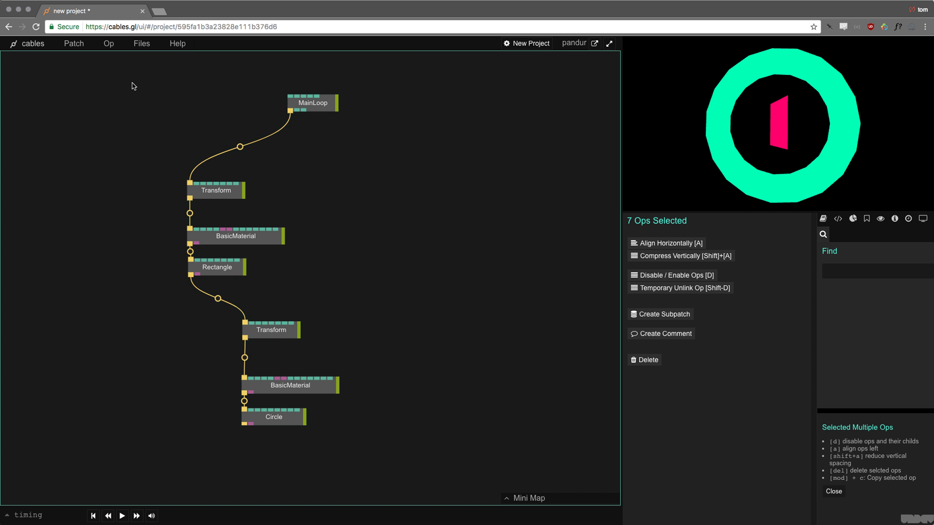
click(689, 246)
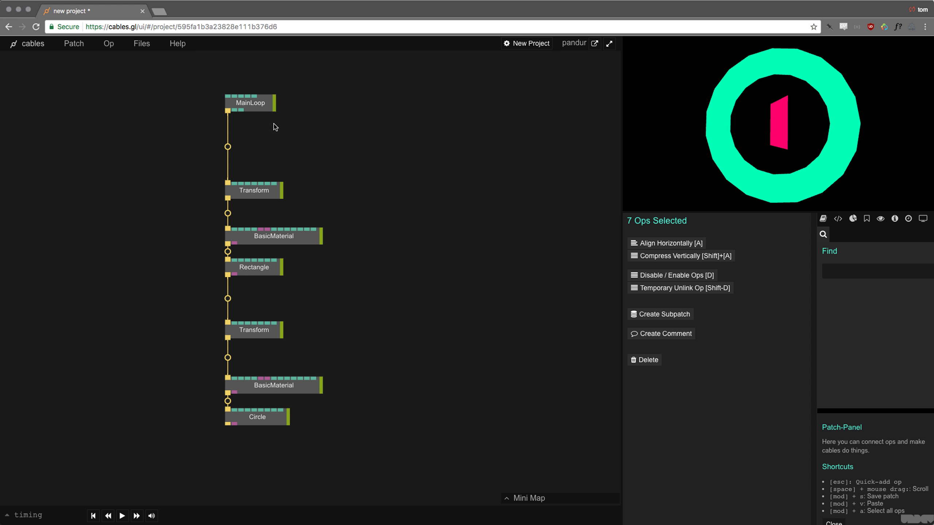
- Compress the Rectangle group and the Circle group vertically so each sits tightly packed
drag(208, 74, 426, 472)
drag(382, 285, 359, 307)
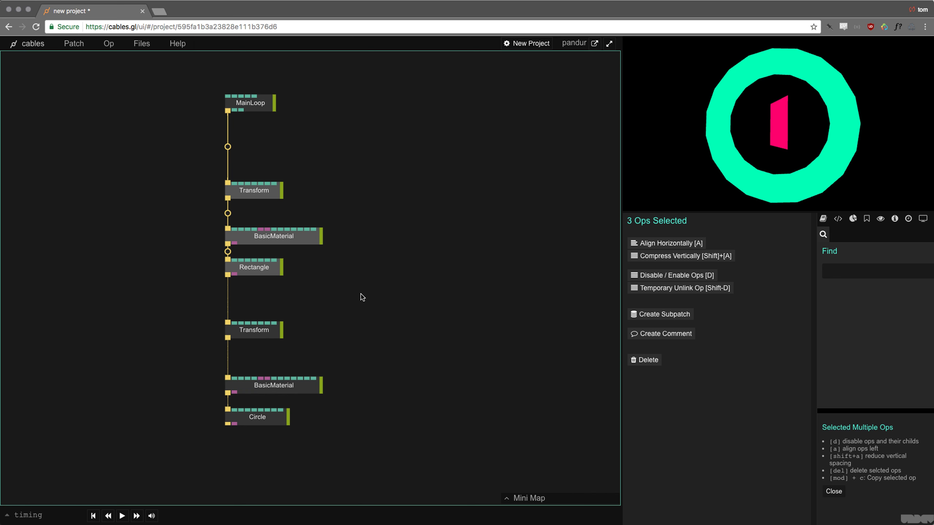
click(684, 255)
drag(209, 312, 433, 472)
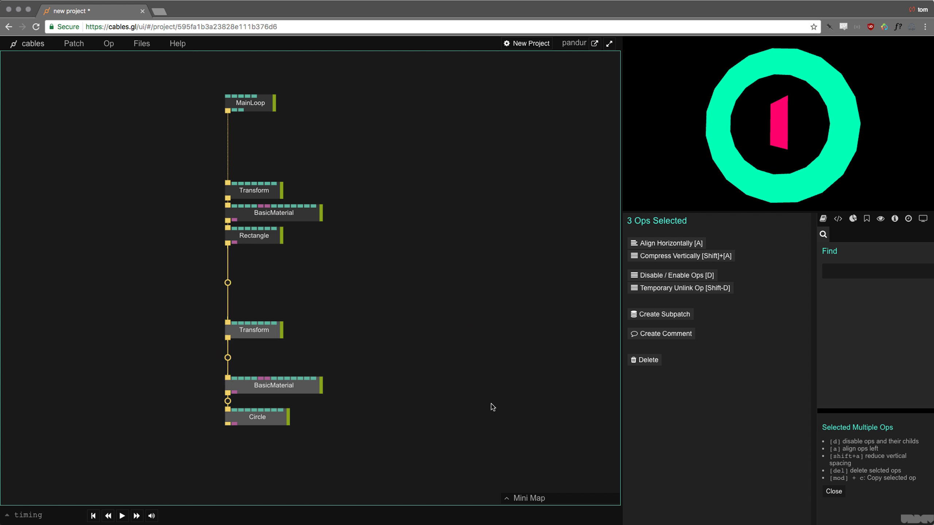
click(669, 256)
click(339, 292)
drag(441, 233, 425, 291)
scroll(424, 281, down, 4)
scroll(425, 293, up, 4)
scroll(422, 293, up, 3)
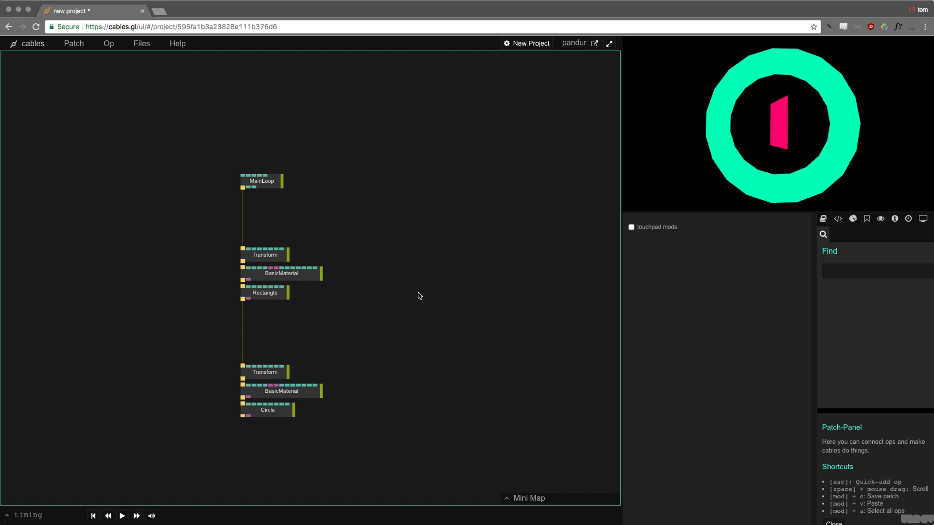
drag(404, 296, 422, 269)
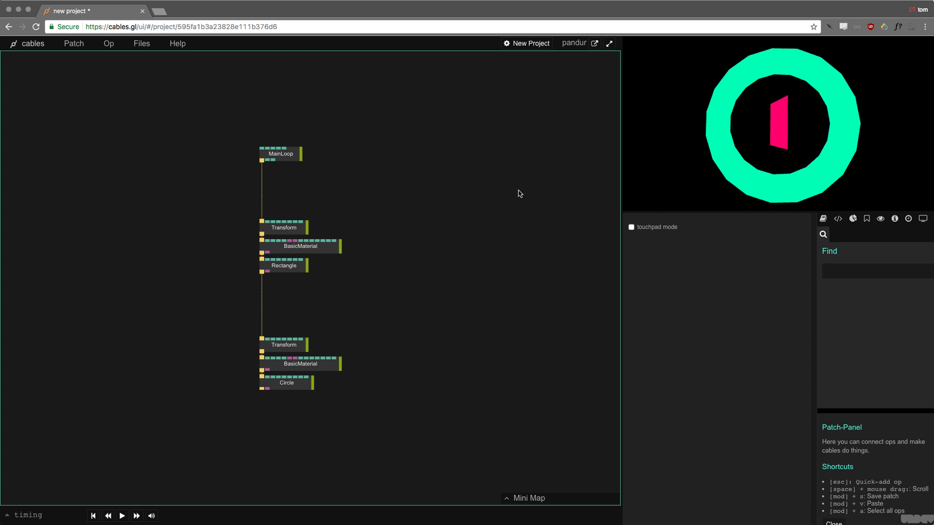
scroll(441, 225, up, 5)
scroll(442, 225, down, 5)
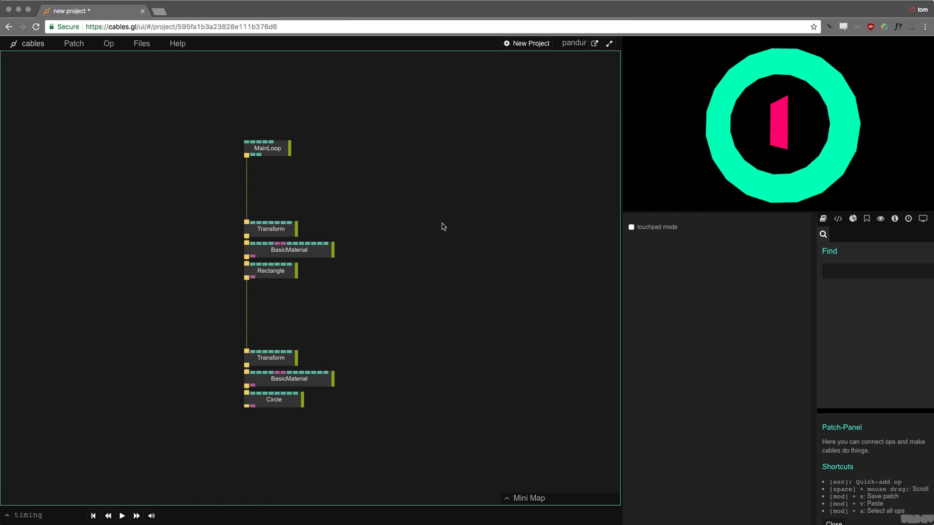
scroll(446, 208, up, 1)
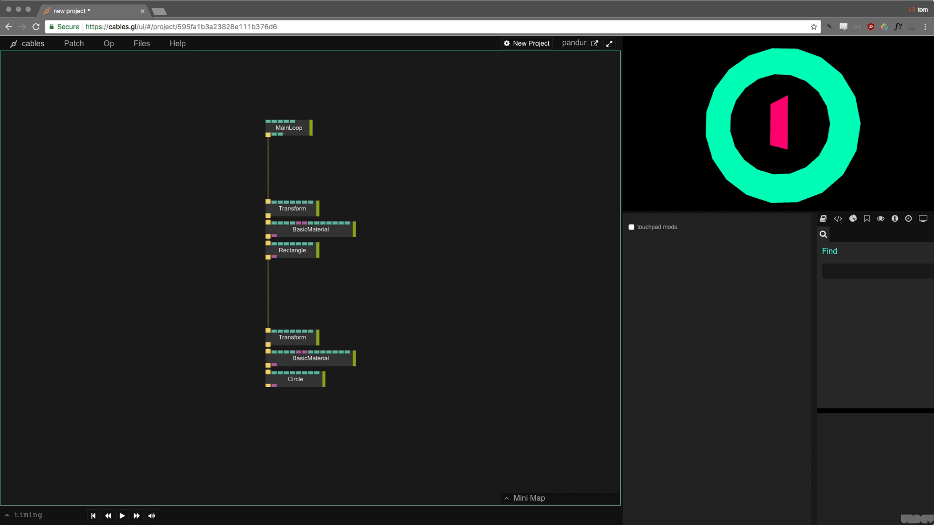
key(super+Tab)
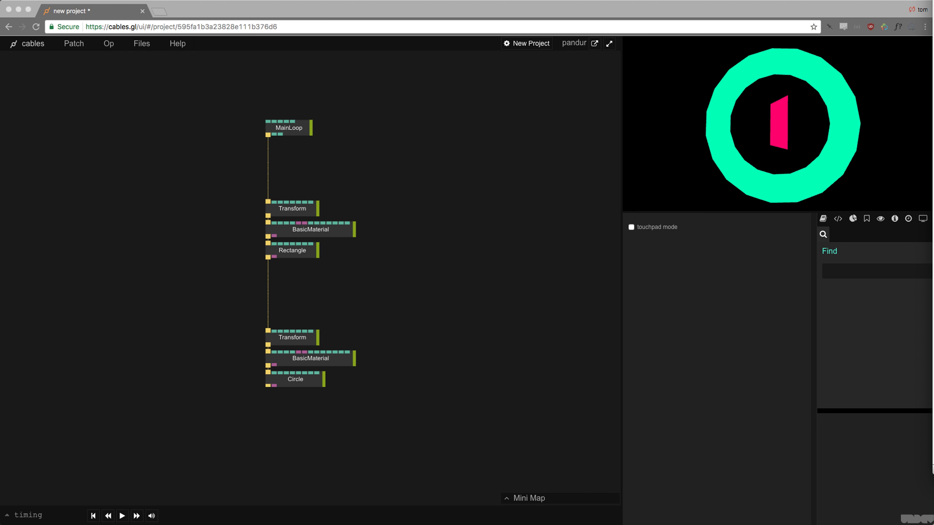